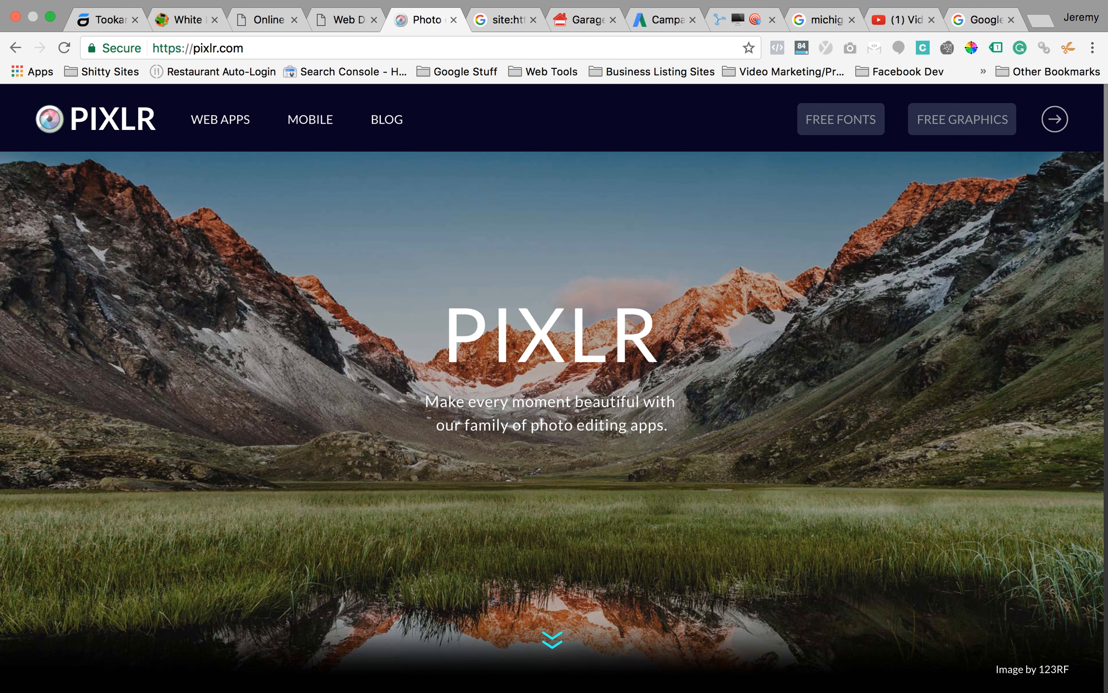
# Launch the Pixlr Editor web app from the Pixlr home page.
pyautogui.scroll(-3, 554, 385)
pyautogui.scroll(-10, 554, 385)
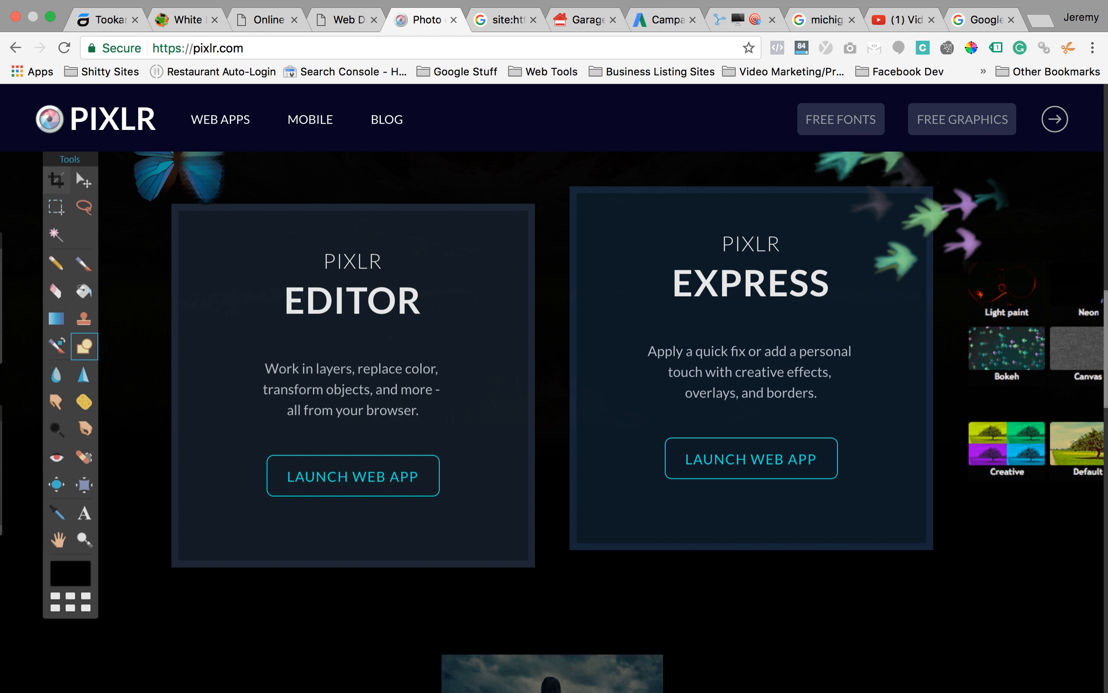
pyautogui.click(343, 483)
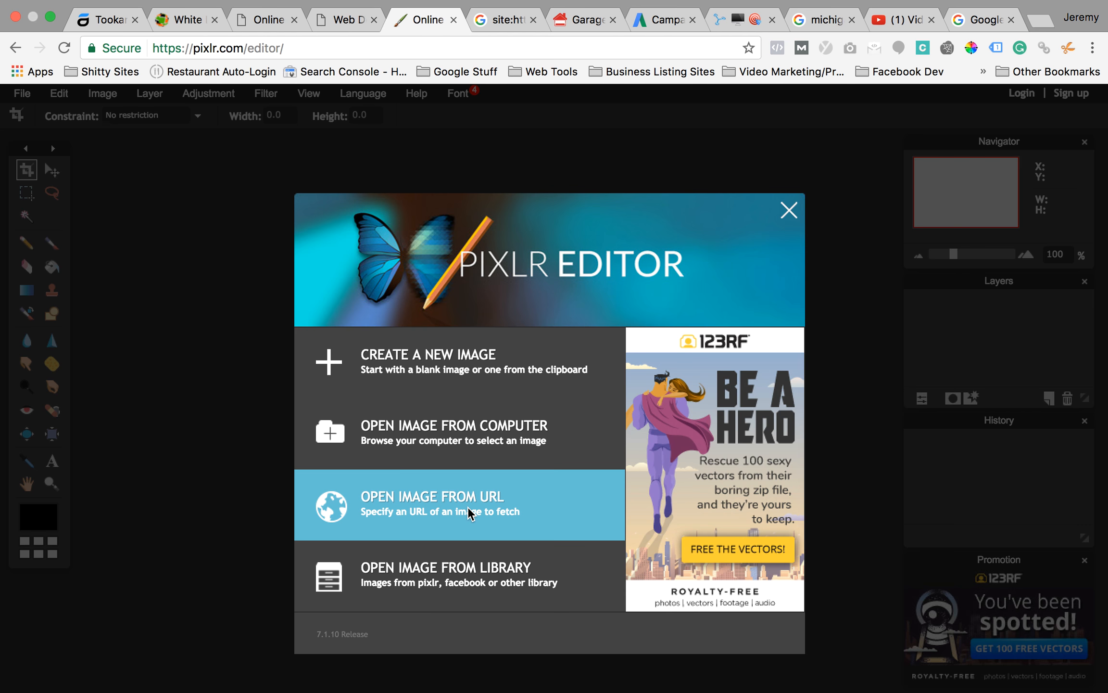
# Create a new blank, non-transparent image 400 px wide and 600 px high.
pyautogui.click(419, 377)
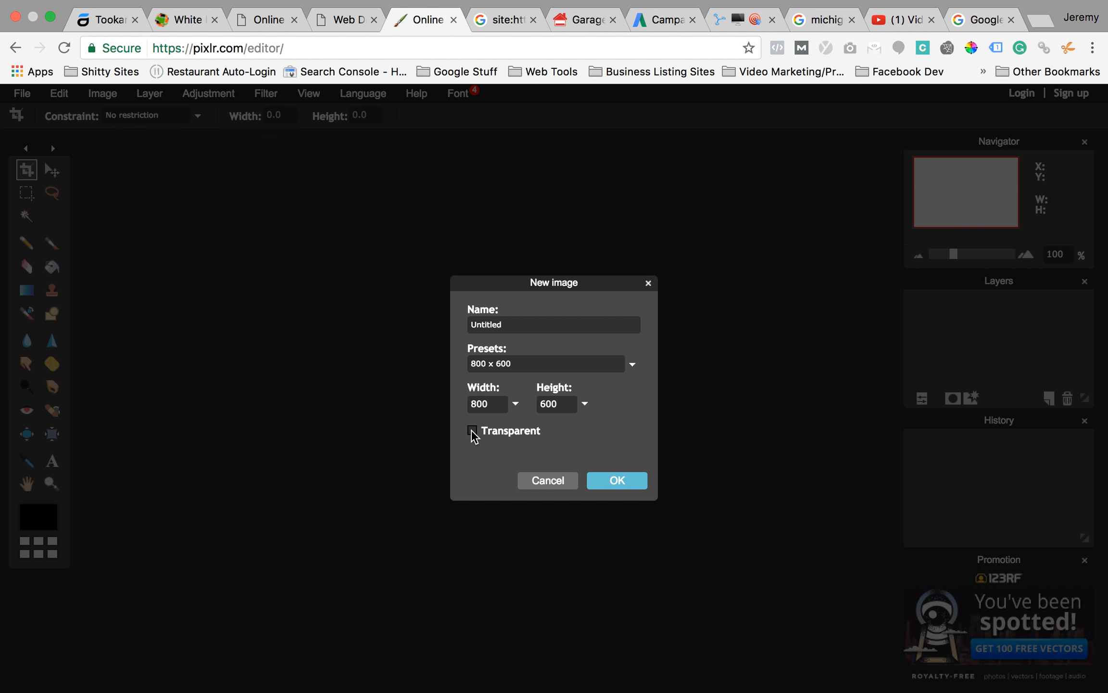
pyautogui.click(553, 364)
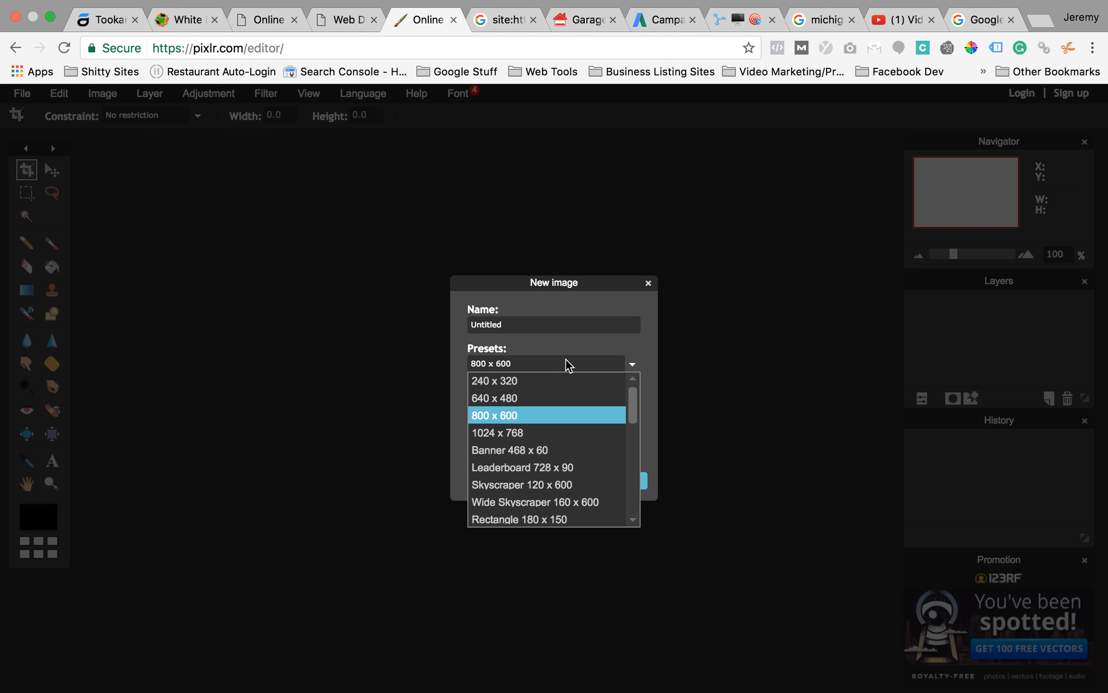
pyautogui.click(651, 355)
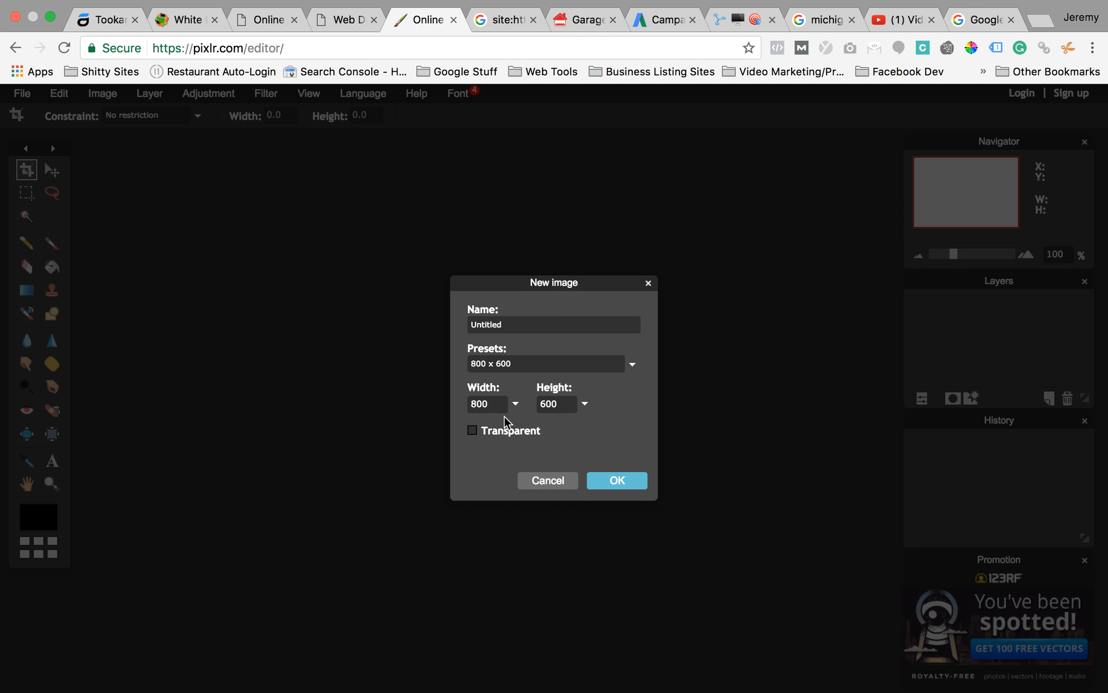
pyautogui.click(515, 404)
pyautogui.moveTo(454, 428); pyautogui.dragTo(435, 428)
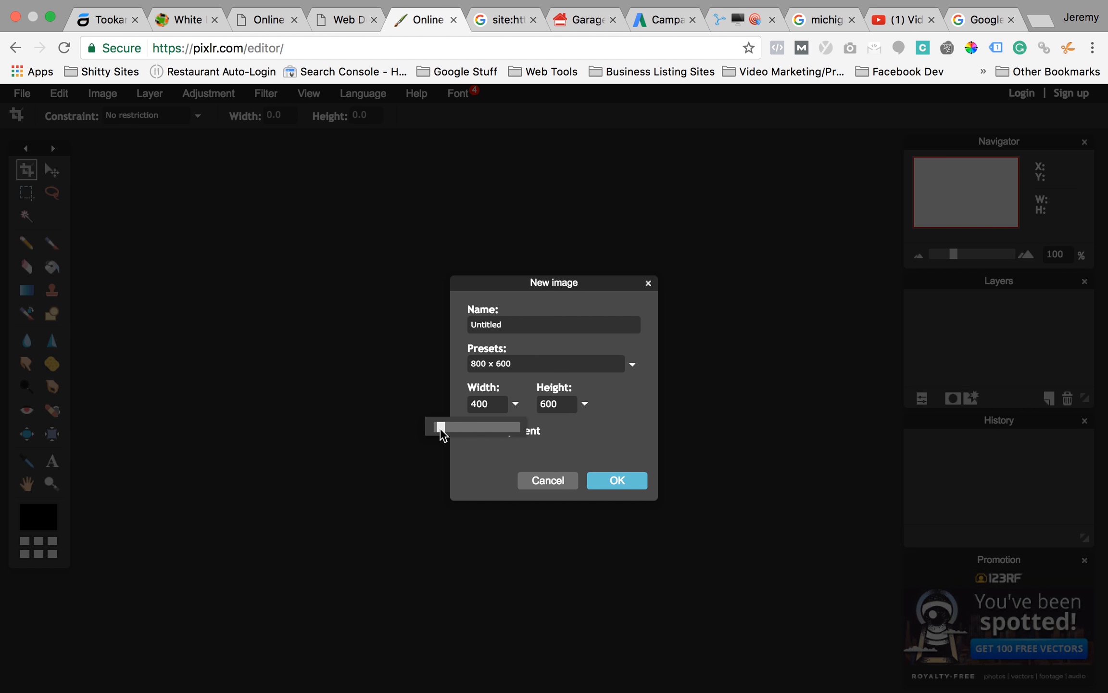
pyautogui.click(586, 403)
pyautogui.click(617, 408)
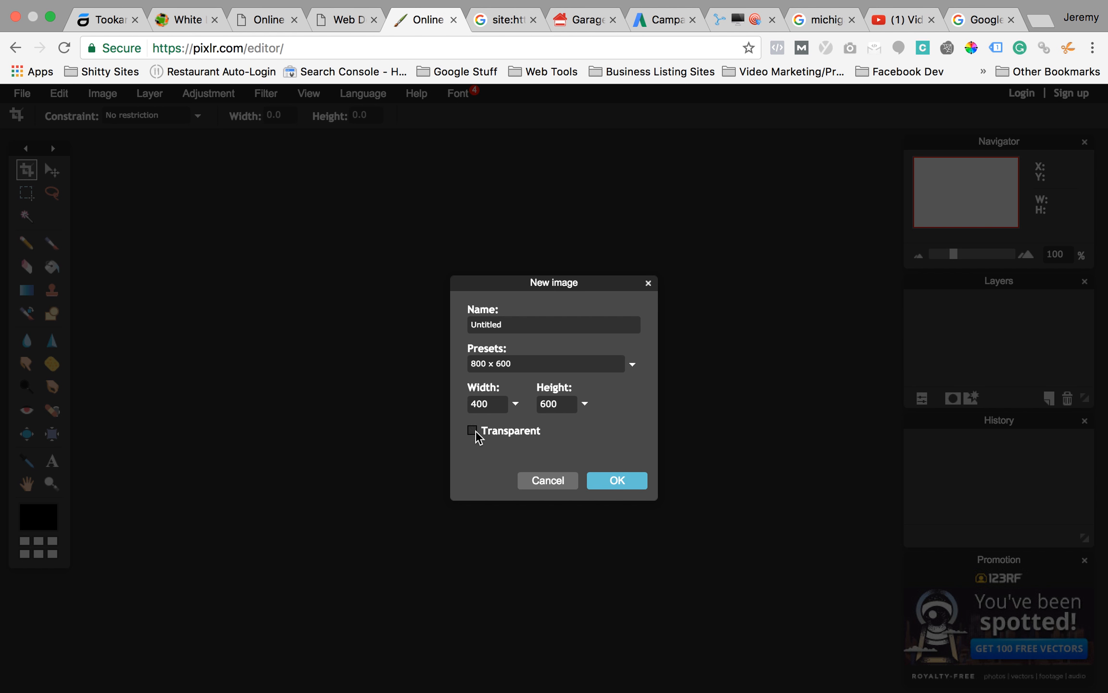
pyautogui.click(612, 481)
# Enlarge the new image's document window to show more of the canvas.
pyautogui.moveTo(441, 679); pyautogui.dragTo(811, 517)
pyautogui.click(622, 155)
pyautogui.click(621, 155)
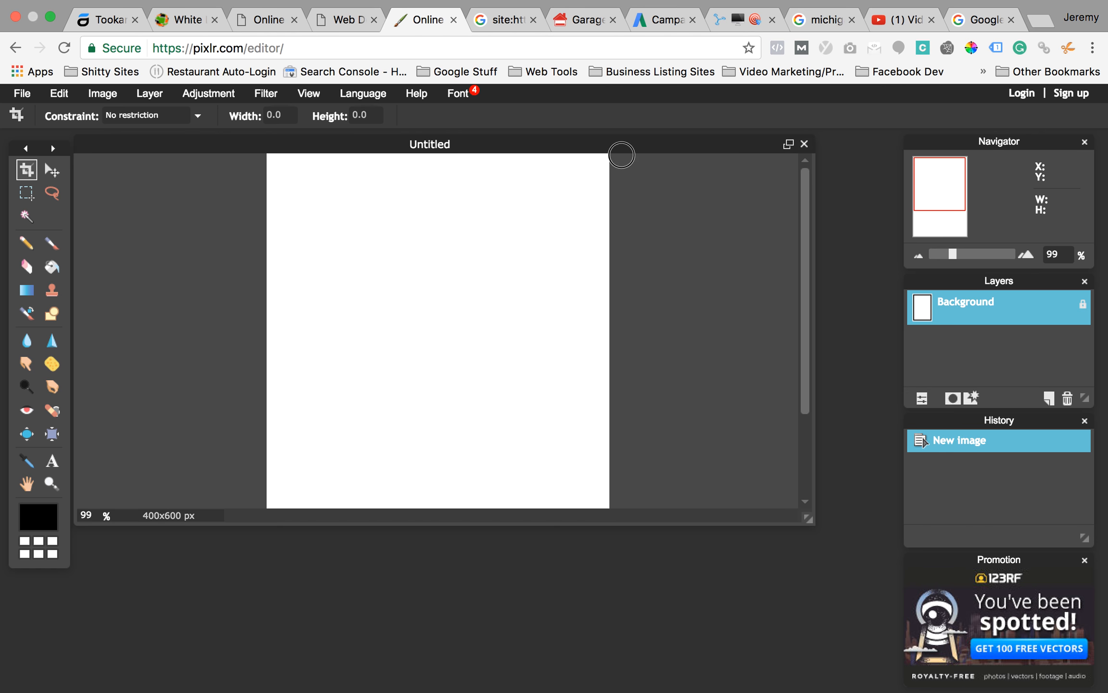
pyautogui.moveTo(808, 518); pyautogui.dragTo(860, 577)
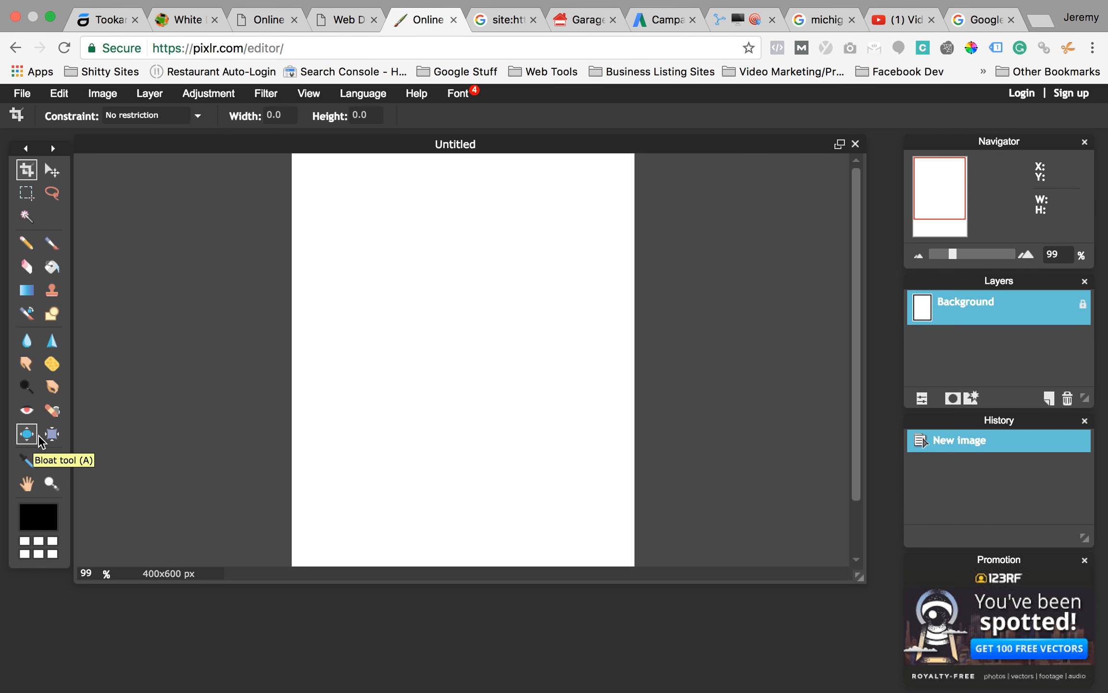
pyautogui.click(28, 463)
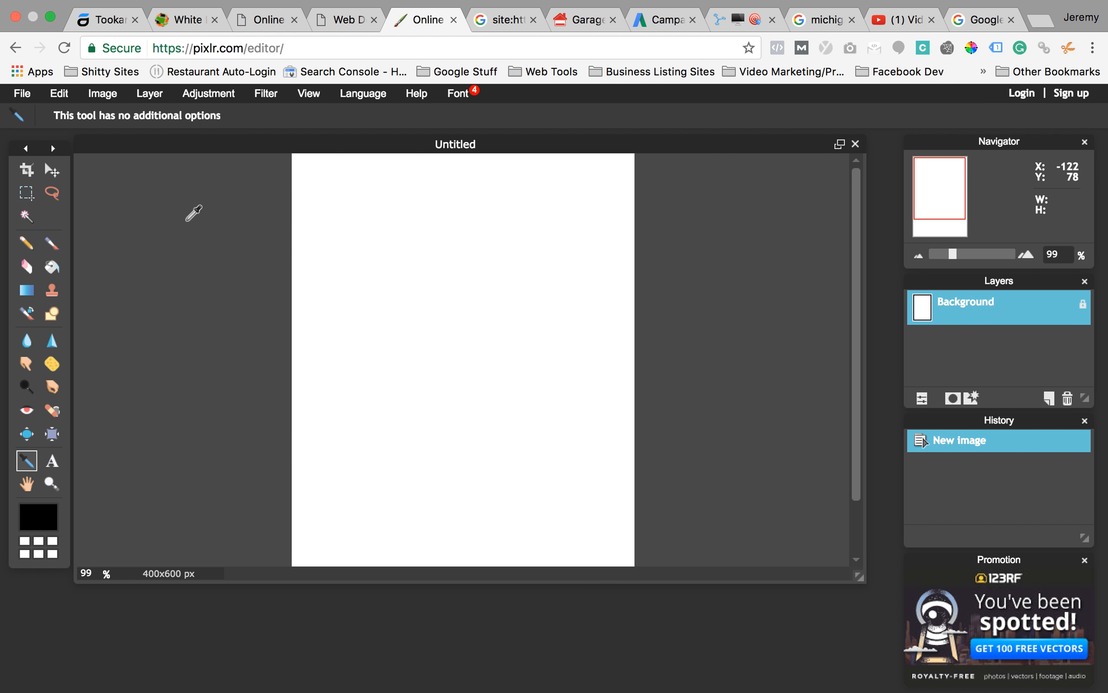
pyautogui.click(46, 521)
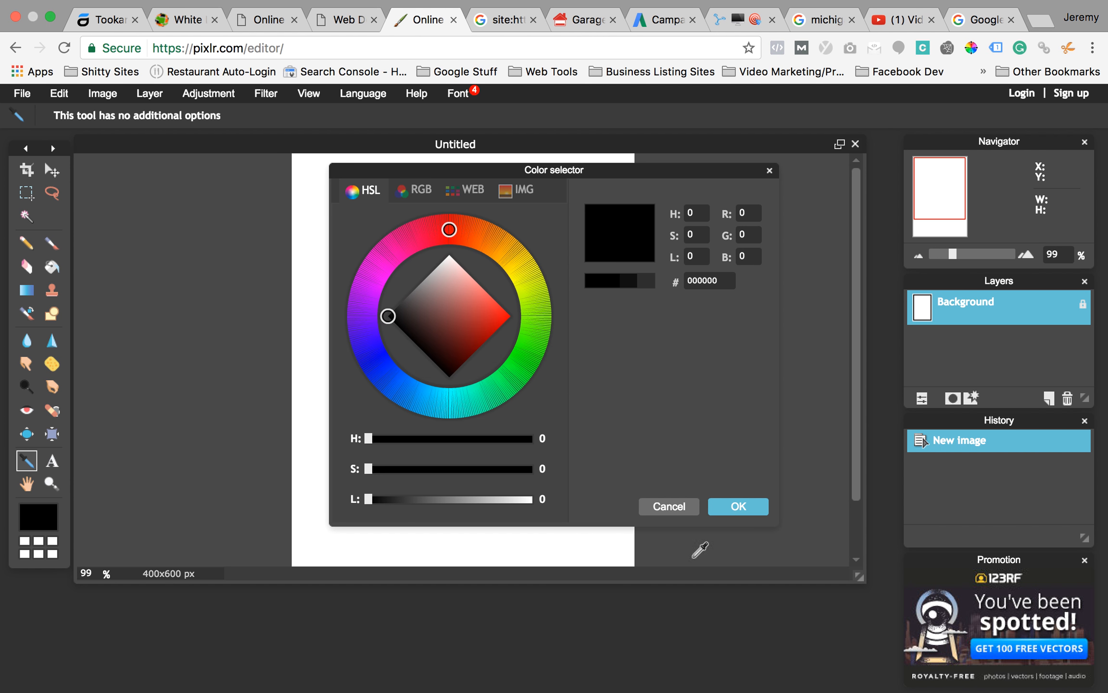
pyautogui.click(664, 508)
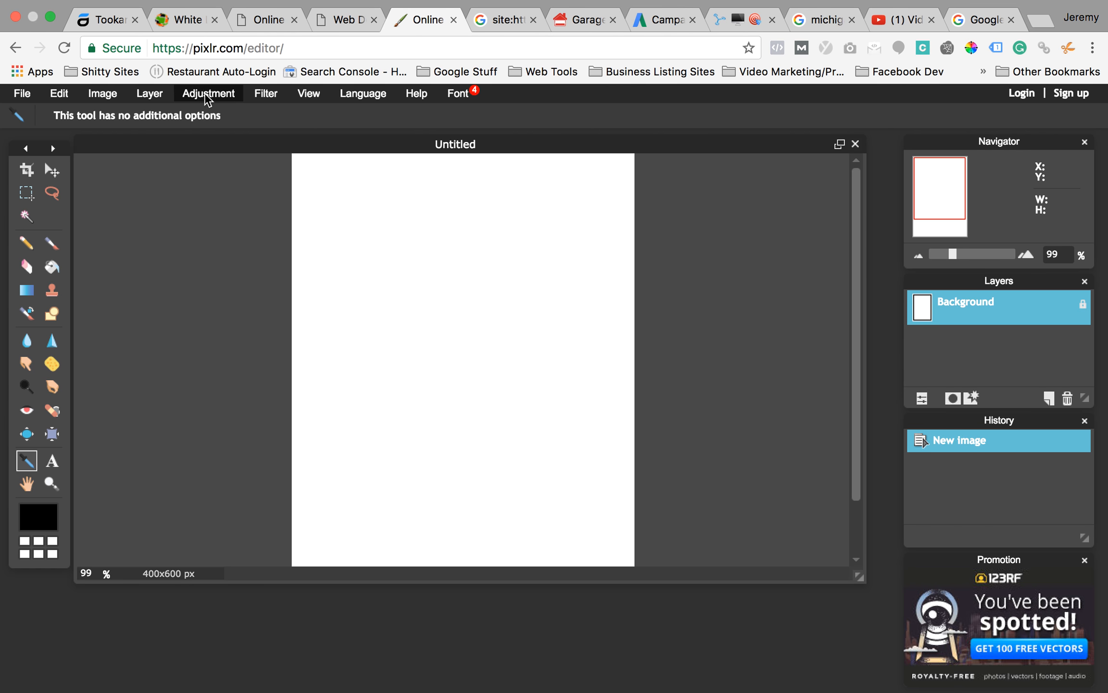
# Open the picture with the smiley, question mark and thumbs-up from the computer as a new layer.
pyautogui.click(165, 93)
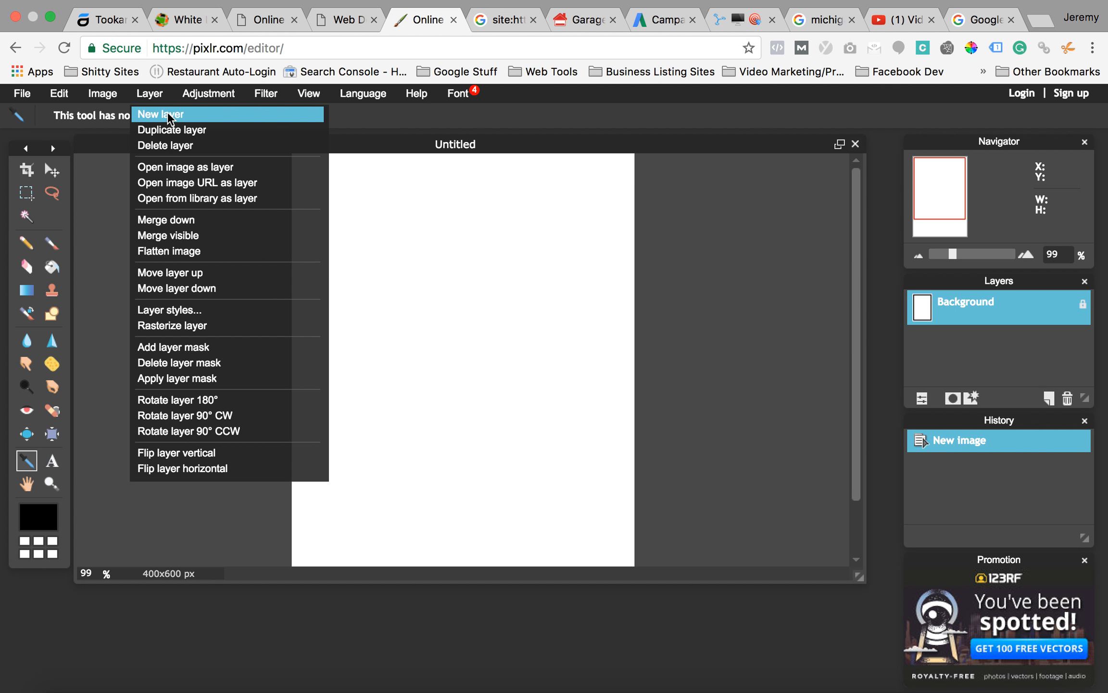
pyautogui.click(210, 174)
pyautogui.click(552, 82)
pyautogui.click(834, 364)
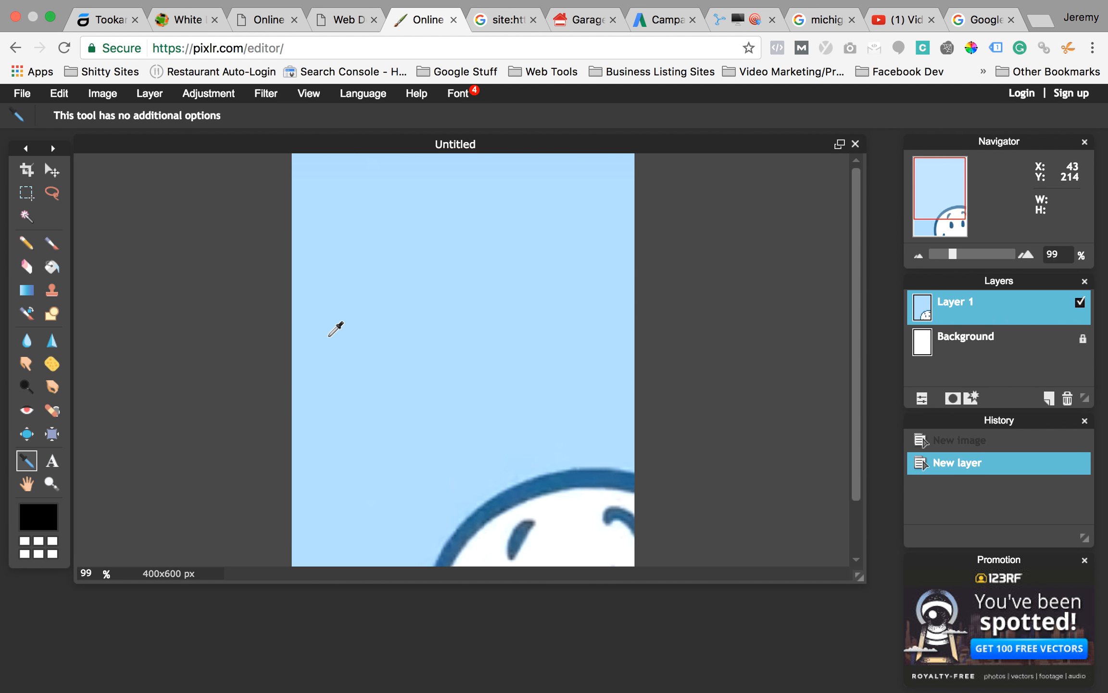
# Free transform the picture layer, scaling it down from its upper-left corner and shifting it over the canvas.
pyautogui.click(63, 96)
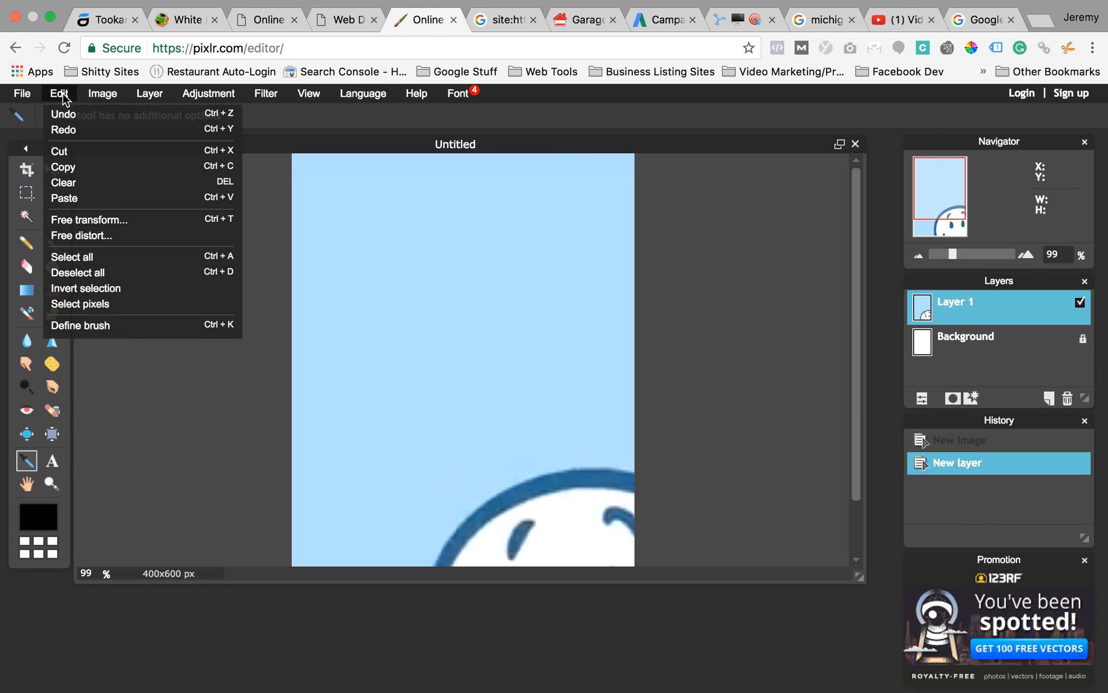
pyautogui.click(1007, 324)
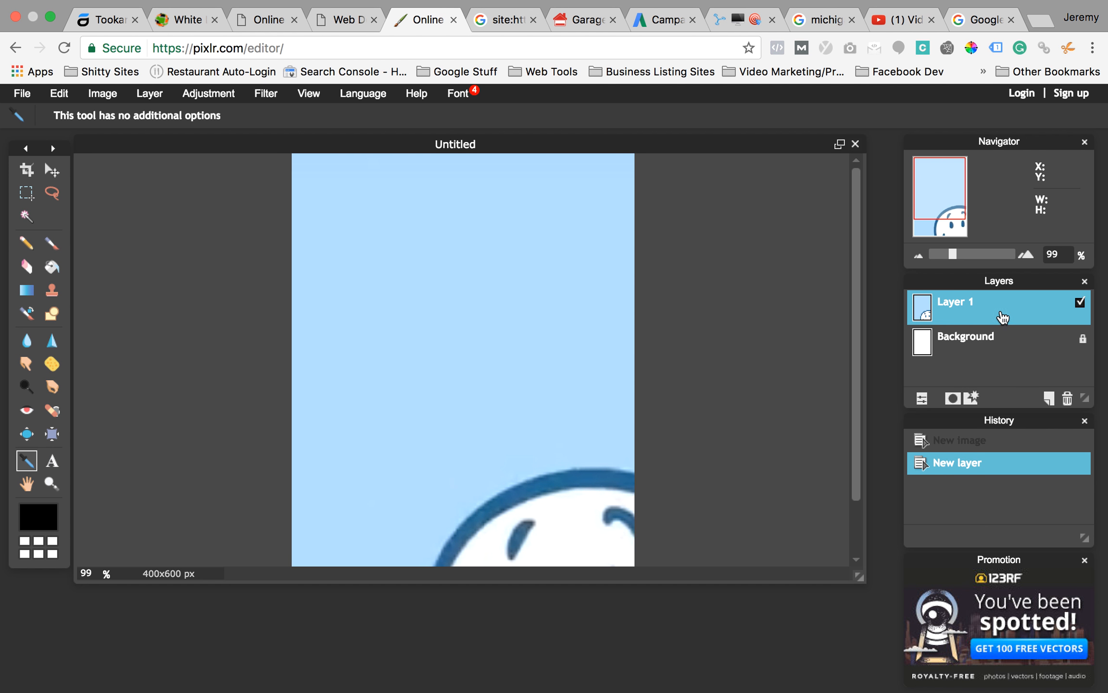
pyautogui.click(102, 94)
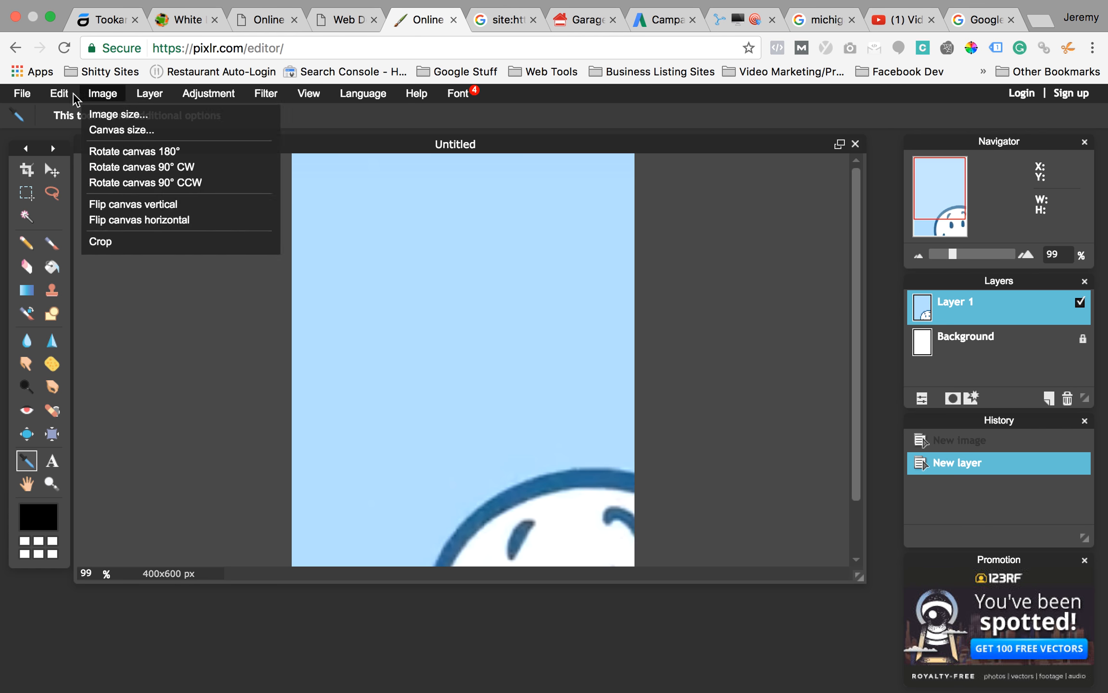
pyautogui.moveTo(58, 99)
pyautogui.click(94, 220)
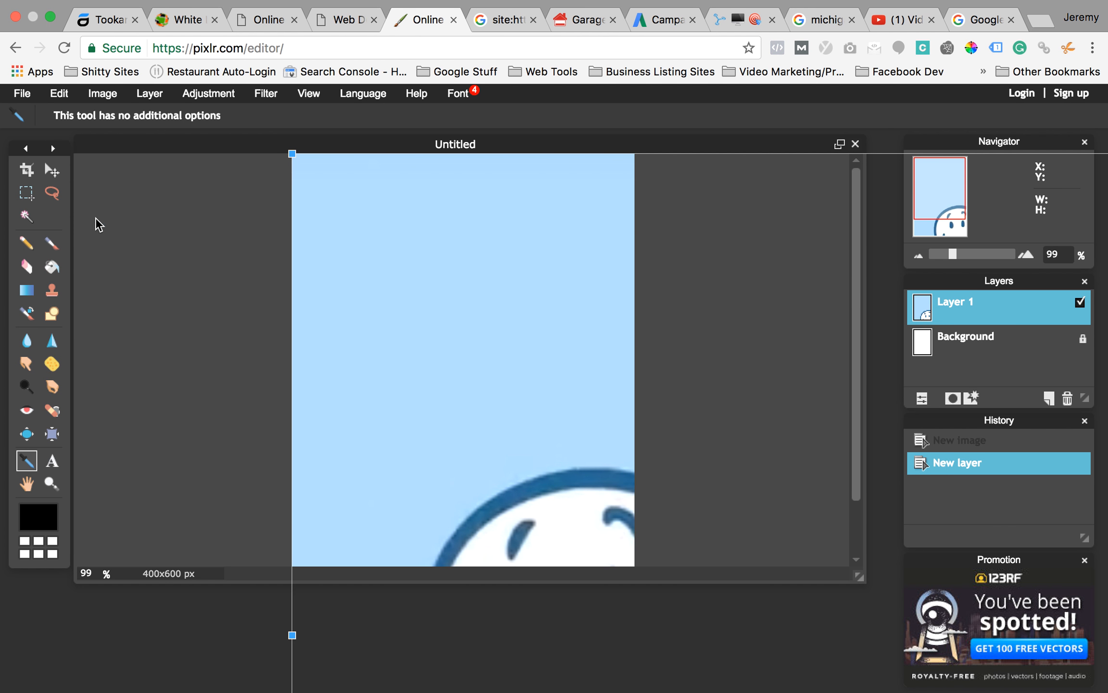
pyautogui.moveTo(295, 153); pyautogui.dragTo(622, 394)
pyautogui.moveTo(729, 495); pyautogui.dragTo(299, 362)
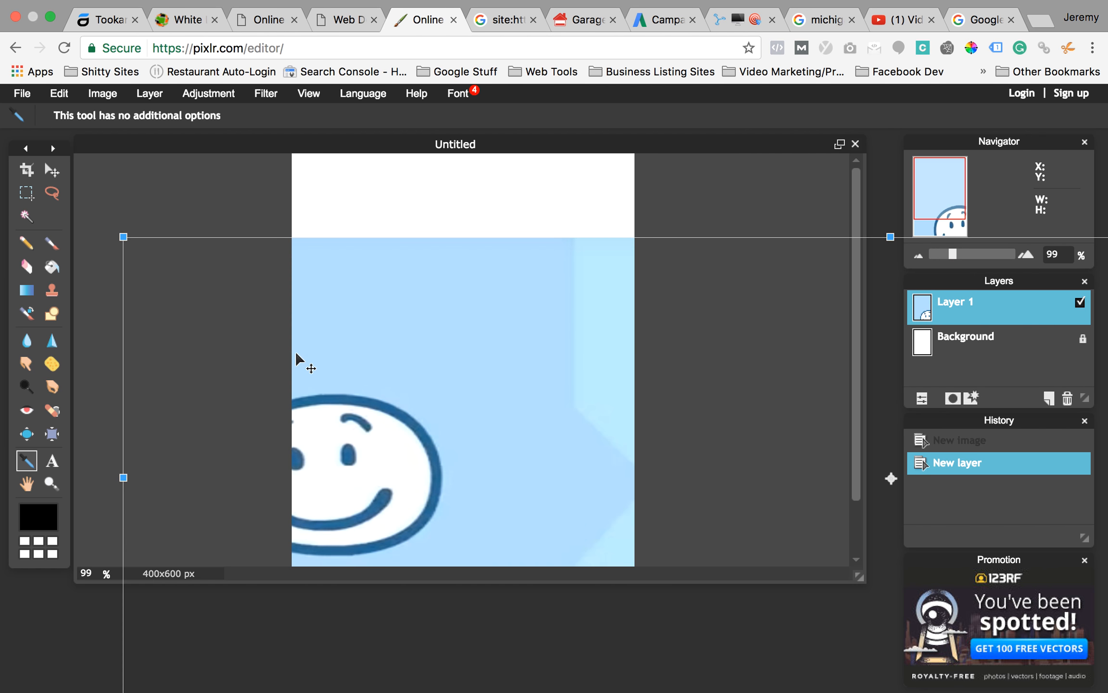
pyautogui.moveTo(123, 236); pyautogui.dragTo(501, 382)
pyautogui.moveTo(758, 443); pyautogui.dragTo(373, 354)
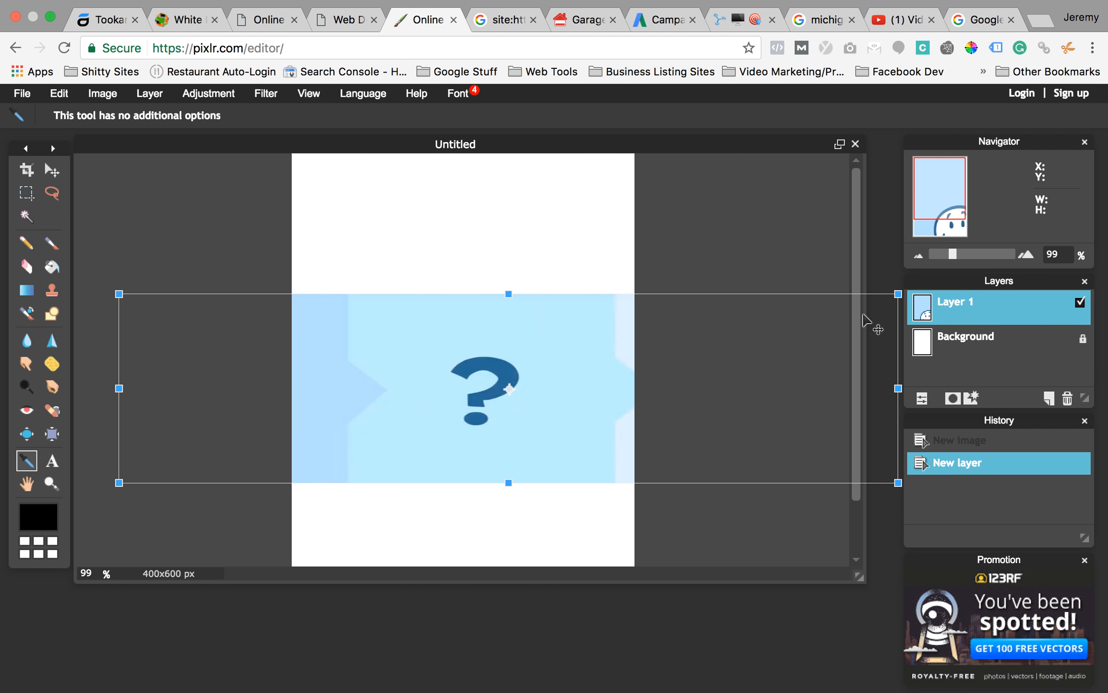
# Shrink the picture further to fit within the canvas width, centre it horizontally and apply the free transform.
pyautogui.moveTo(898, 294); pyautogui.dragTo(545, 318)
pyautogui.moveTo(585, 471); pyautogui.dragTo(590, 457)
pyautogui.moveTo(514, 354); pyautogui.dragTo(519, 328)
pyautogui.press('Return')
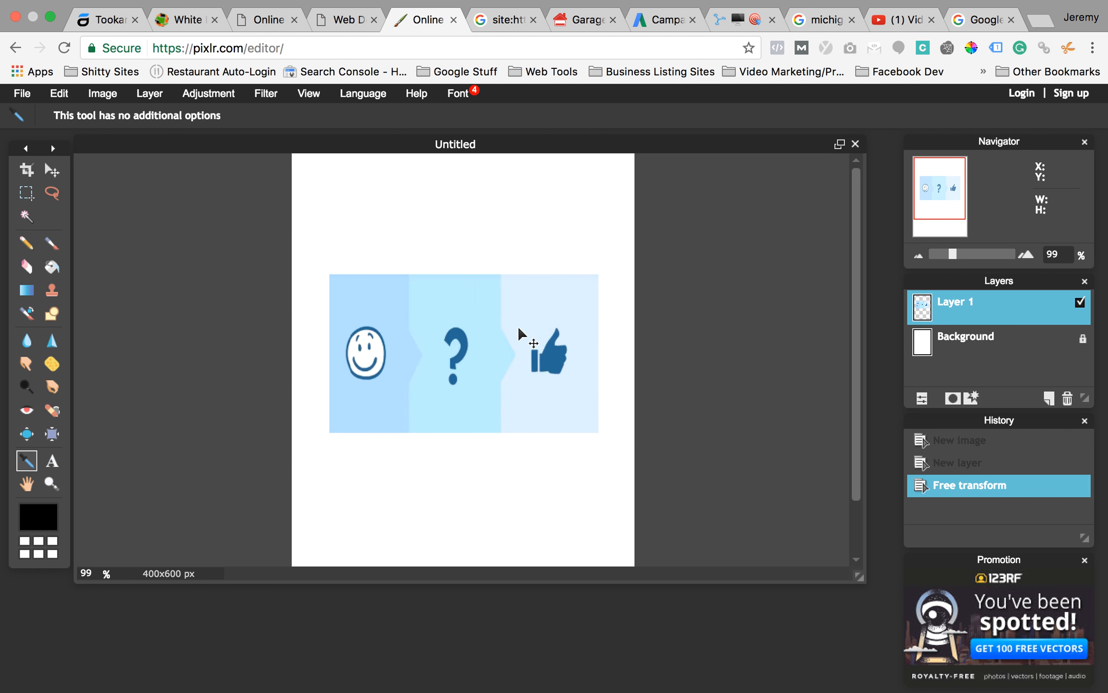
# Set the main colour to the dark blue 246996 sampled from the picture's question mark.
pyautogui.click(48, 522)
pyautogui.moveTo(422, 174); pyautogui.dragTo(567, 171)
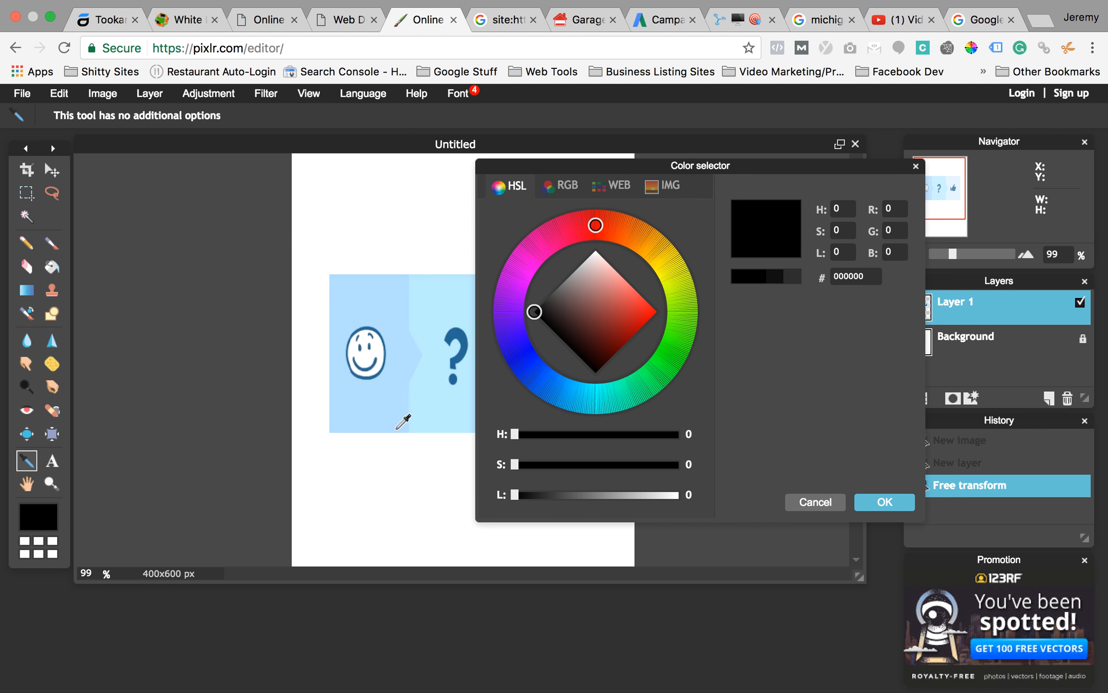
pyautogui.moveTo(630, 168); pyautogui.dragTo(697, 178)
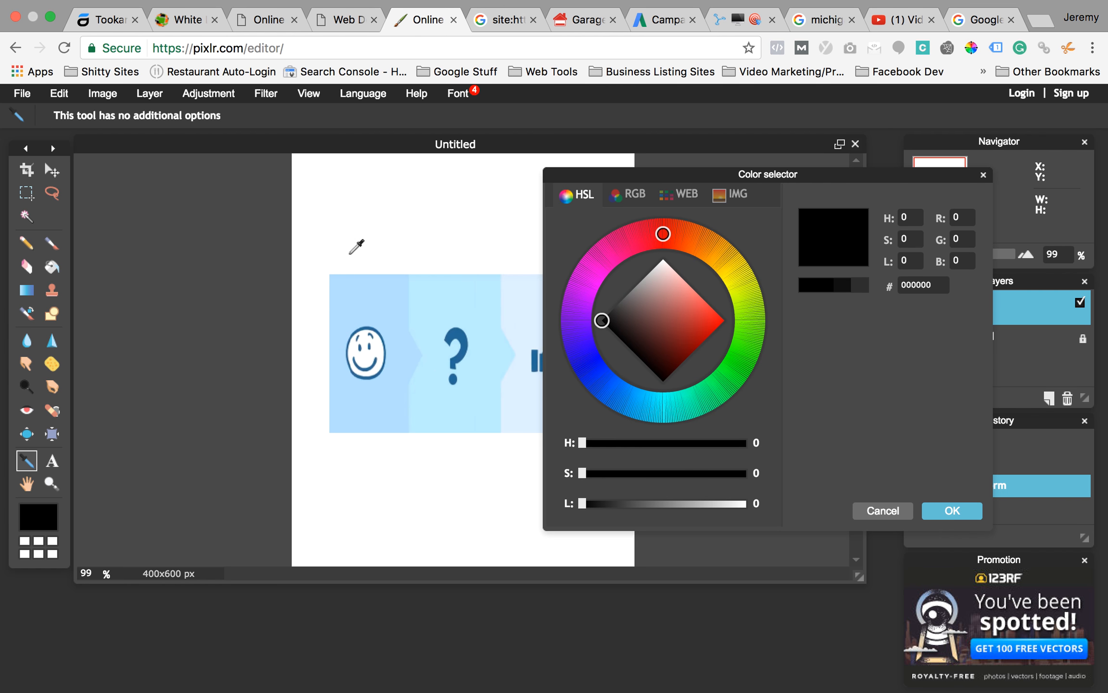
pyautogui.click(464, 332)
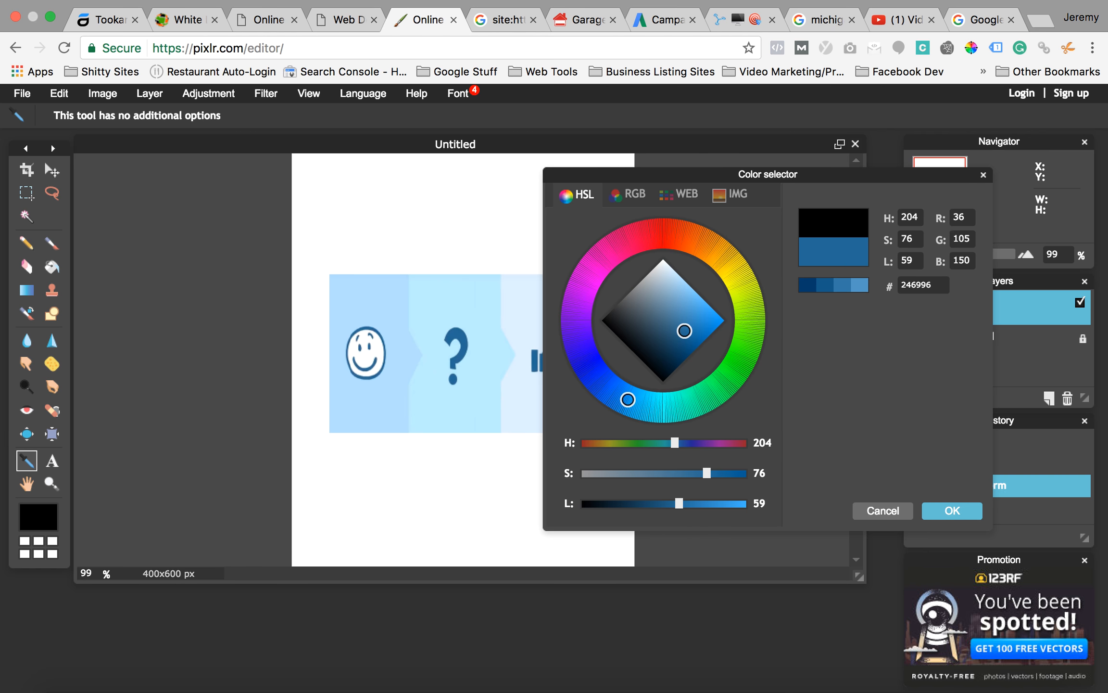
pyautogui.click(387, 326)
pyautogui.click(455, 322)
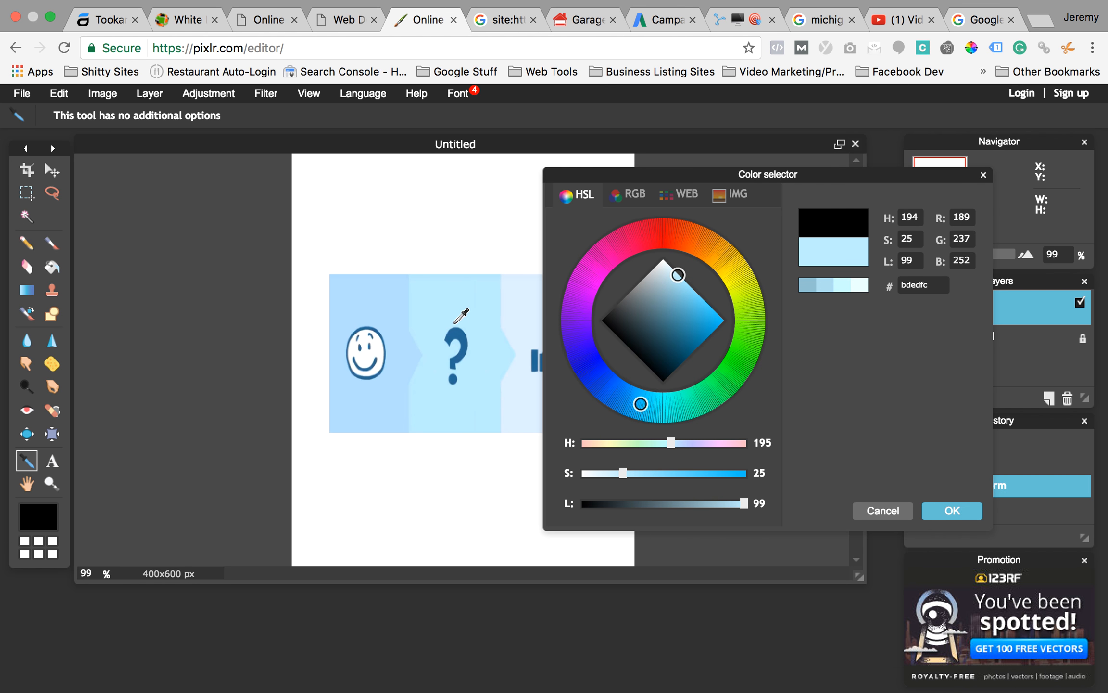
pyautogui.click(457, 335)
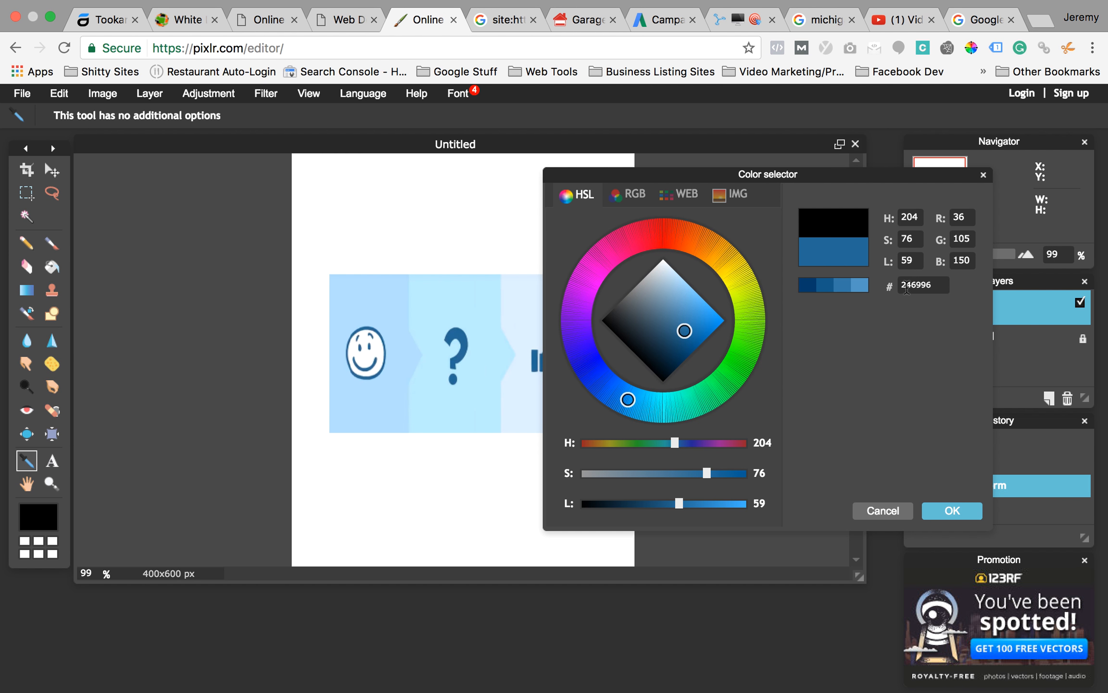
pyautogui.moveTo(725, 5)
pyautogui.click(945, 512)
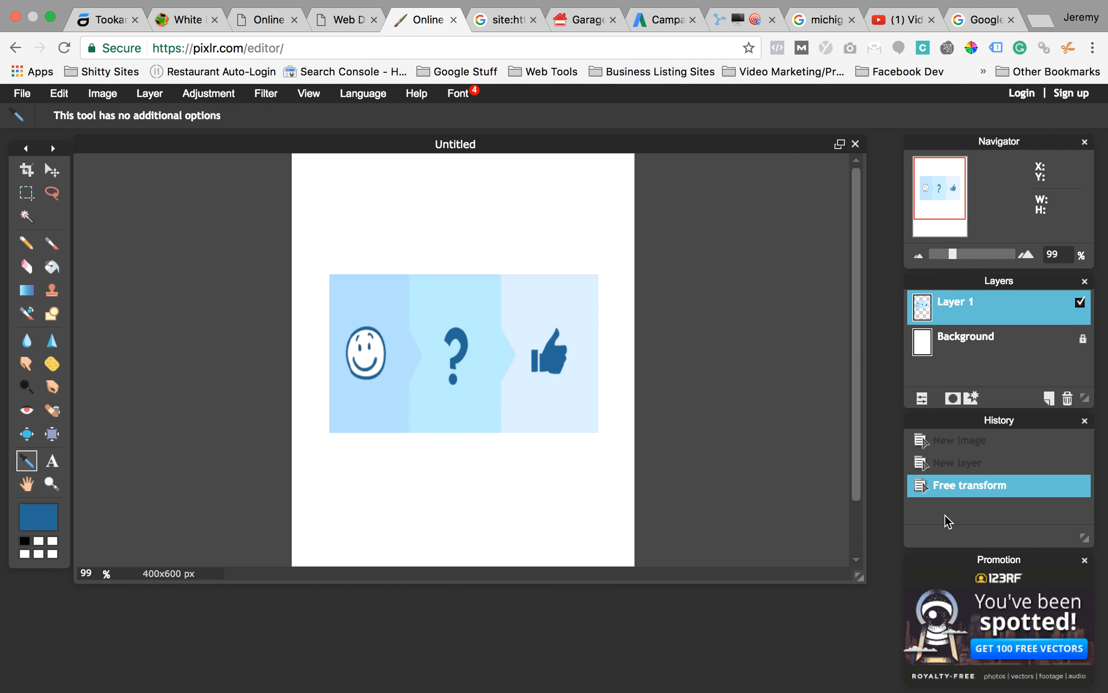
# Unlock the Background layer and fill it with the dark blue using the Paint bucket tool.
pyautogui.click(52, 268)
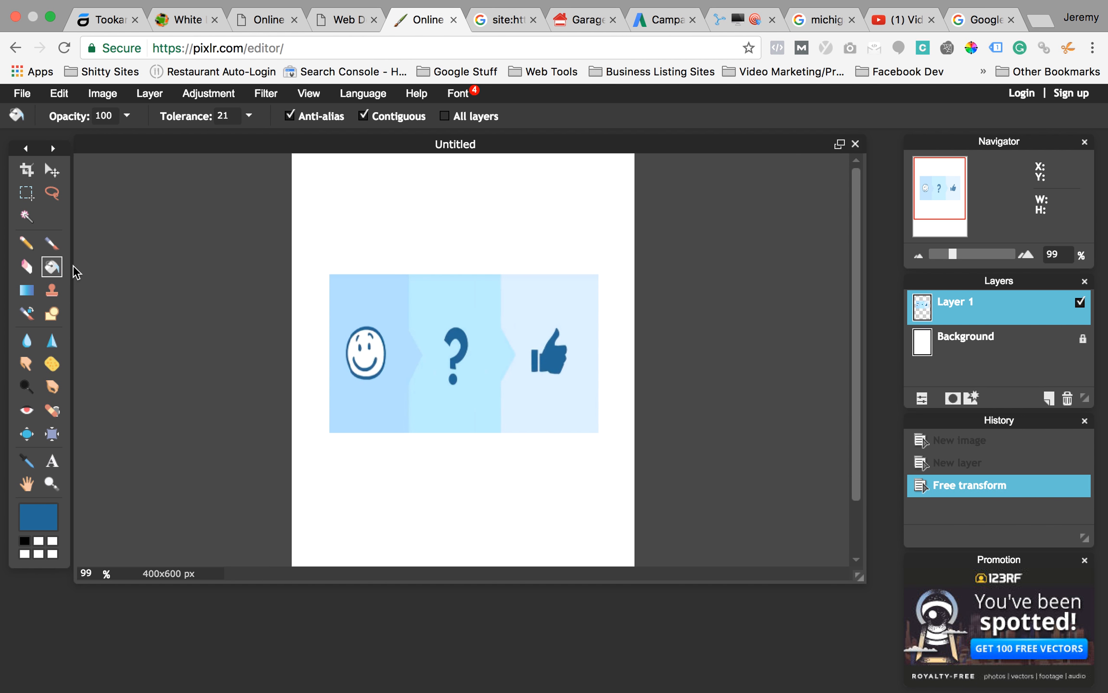
pyautogui.doubleClick(1083, 340)
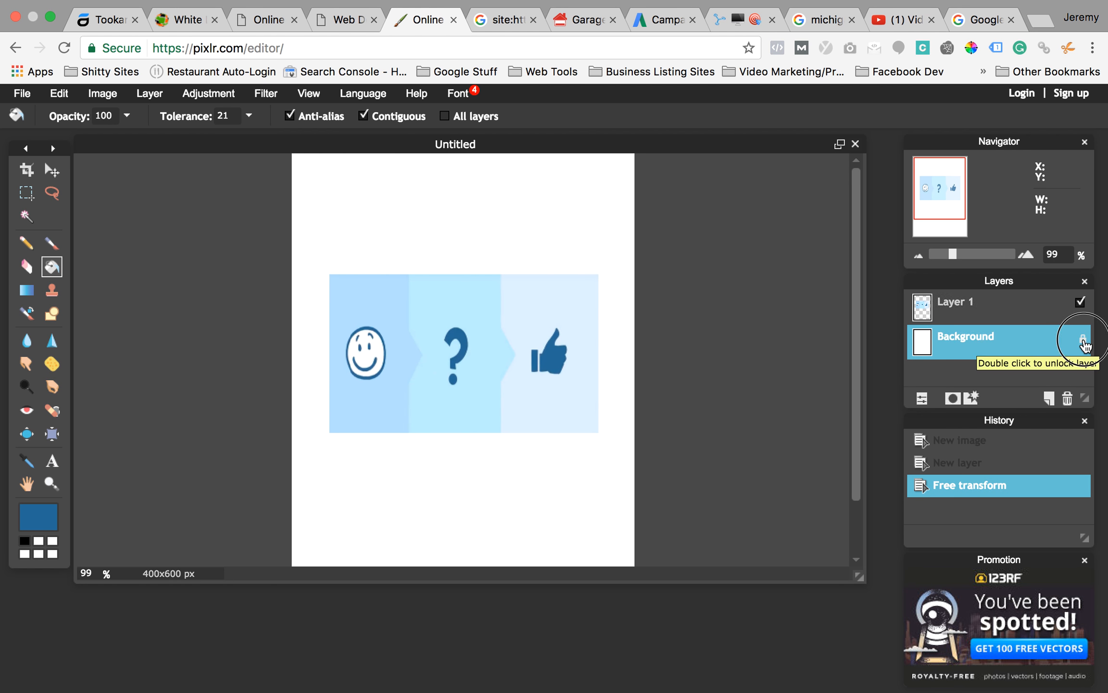
pyautogui.click(387, 225)
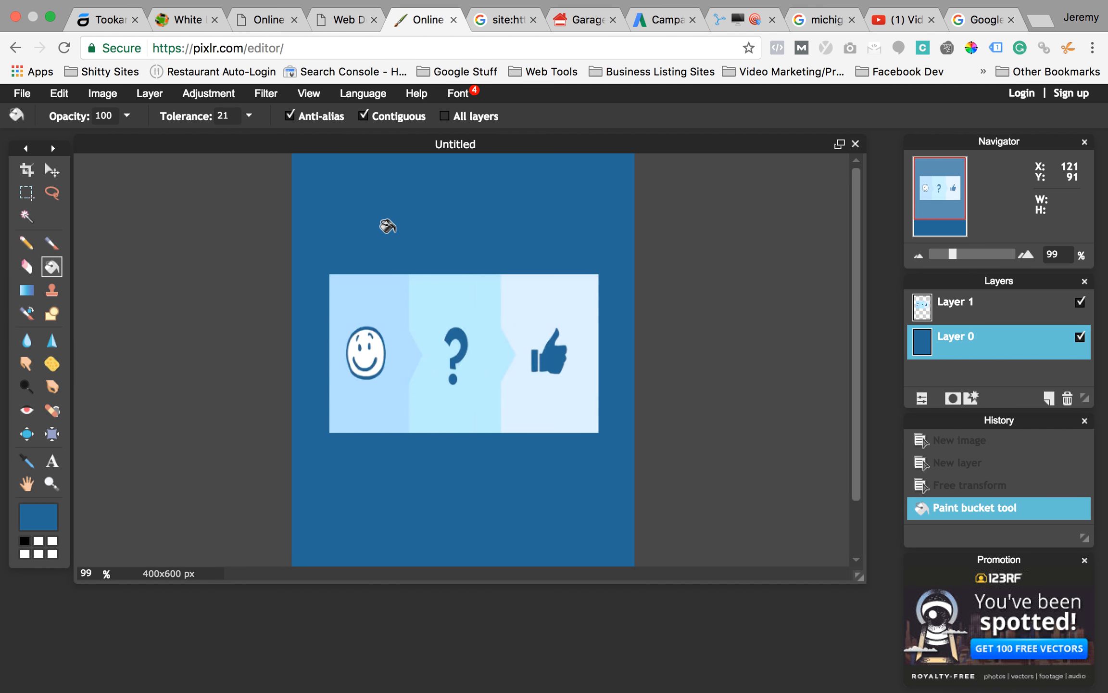
# Erase a soft freehand patch above the picture on the blue layer, plus three stars around it with the size 60 rounded star brush.
pyautogui.click(27, 266)
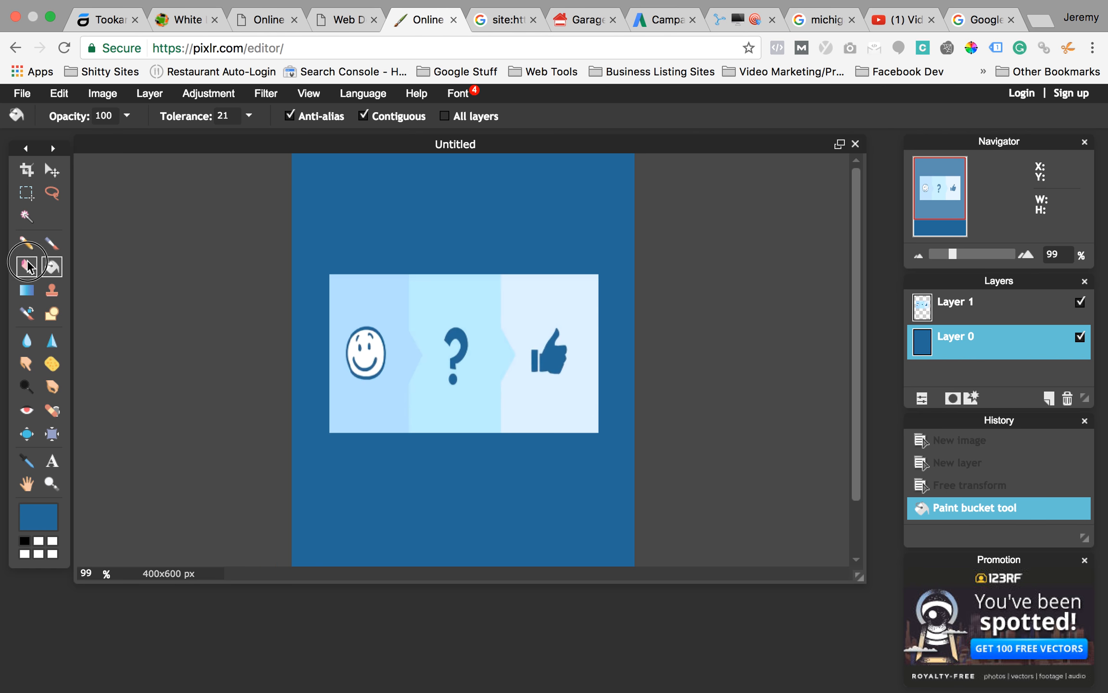
pyautogui.moveTo(440, 202)
pyautogui.mouseDown()
pyautogui.moveTo(402, 203)
pyautogui.moveTo(495, 245)
pyautogui.moveTo(518, 196)
pyautogui.moveTo(435, 196)
pyautogui.moveTo(475, 200)
pyautogui.moveTo(474, 226)
pyautogui.mouseUp()
pyautogui.click(108, 117)
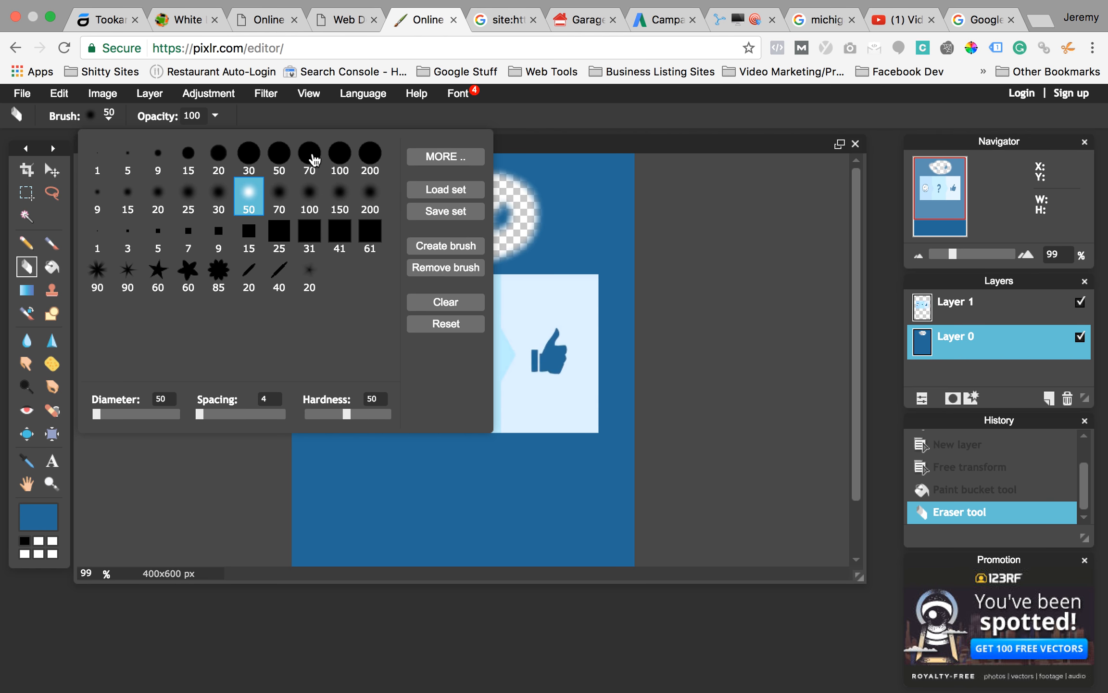
pyautogui.click(188, 271)
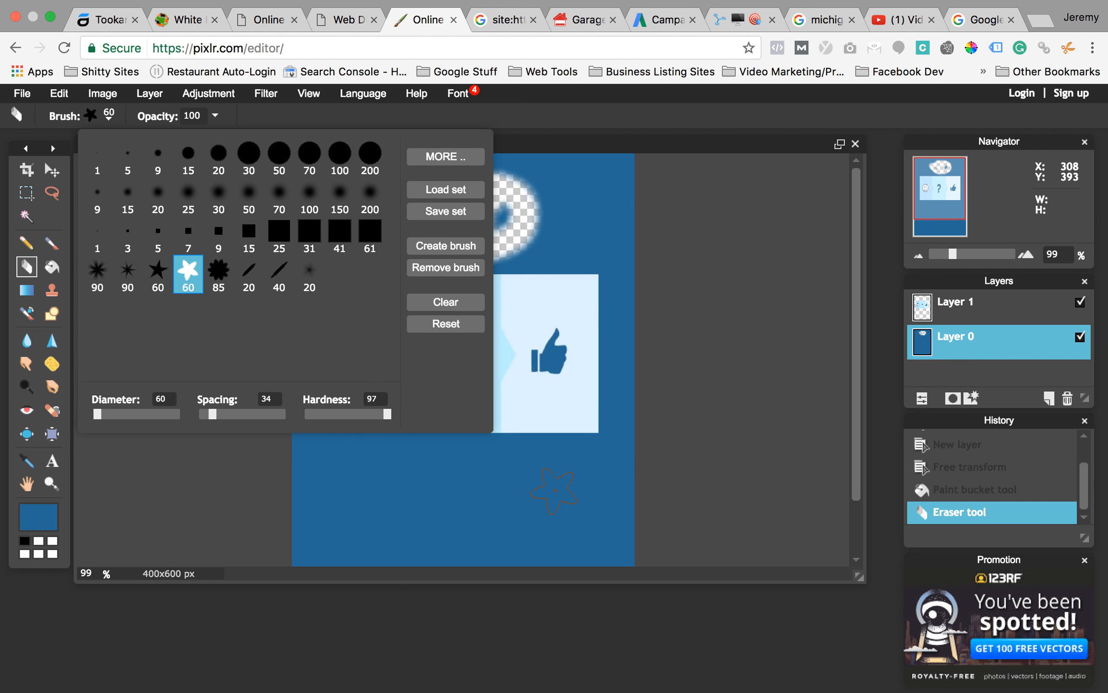
pyautogui.click(554, 490)
pyautogui.click(358, 469)
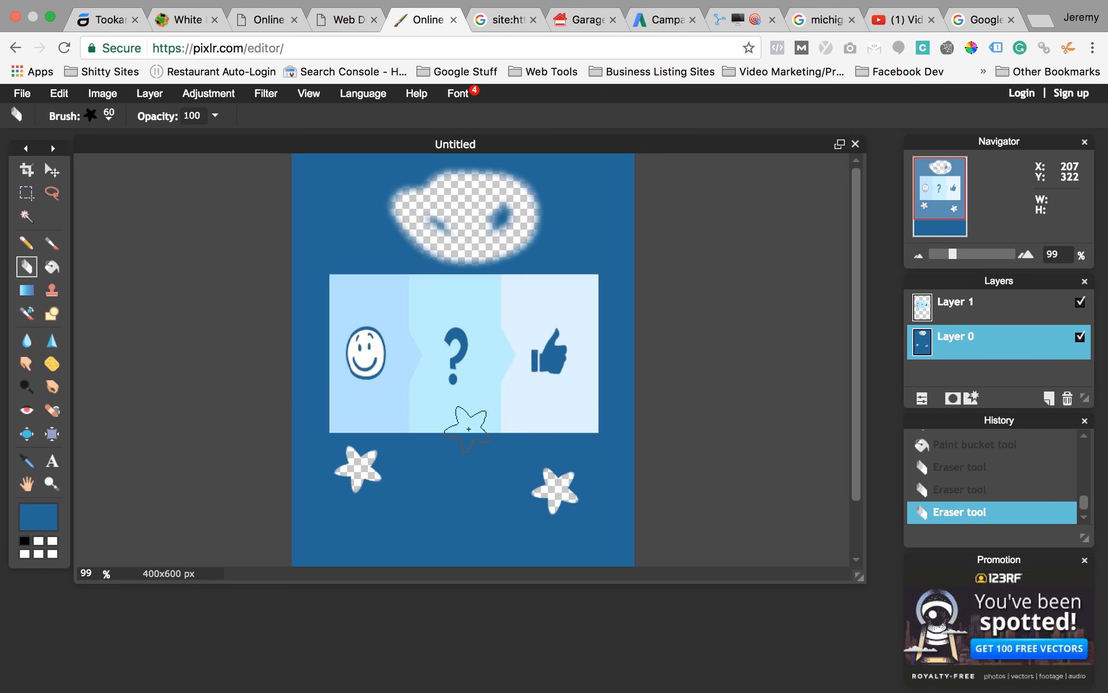
pyautogui.click(580, 220)
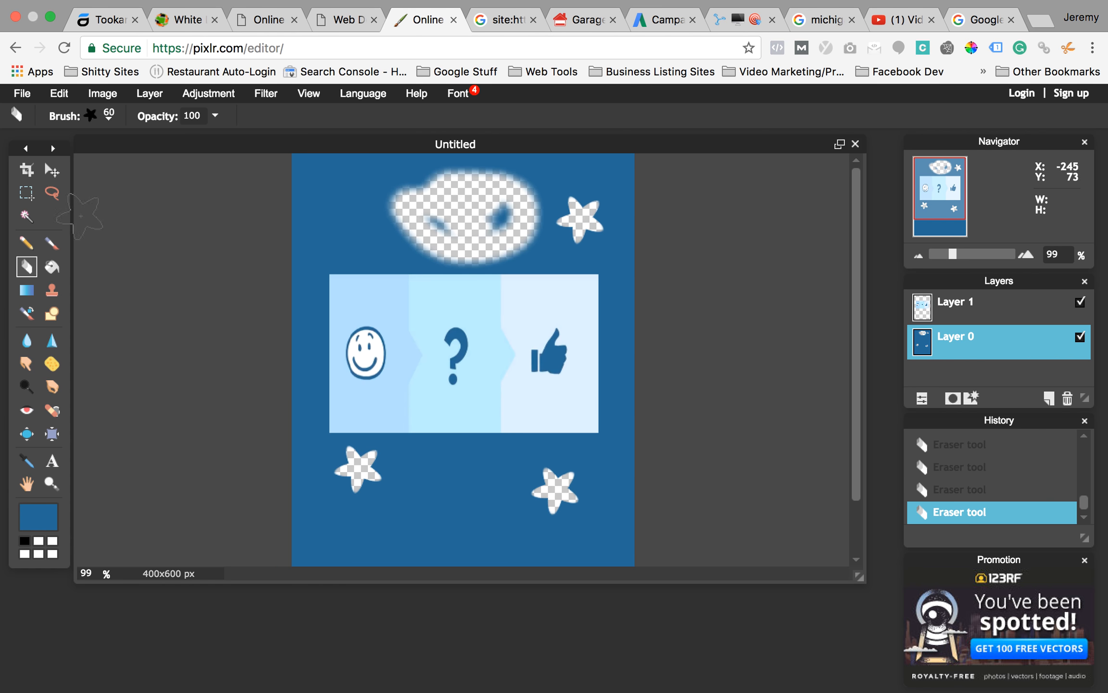
# Erase a thin freehand scribble just below the star beside the soft patch, using the size 1 round eraser brush.
pyautogui.click(109, 116)
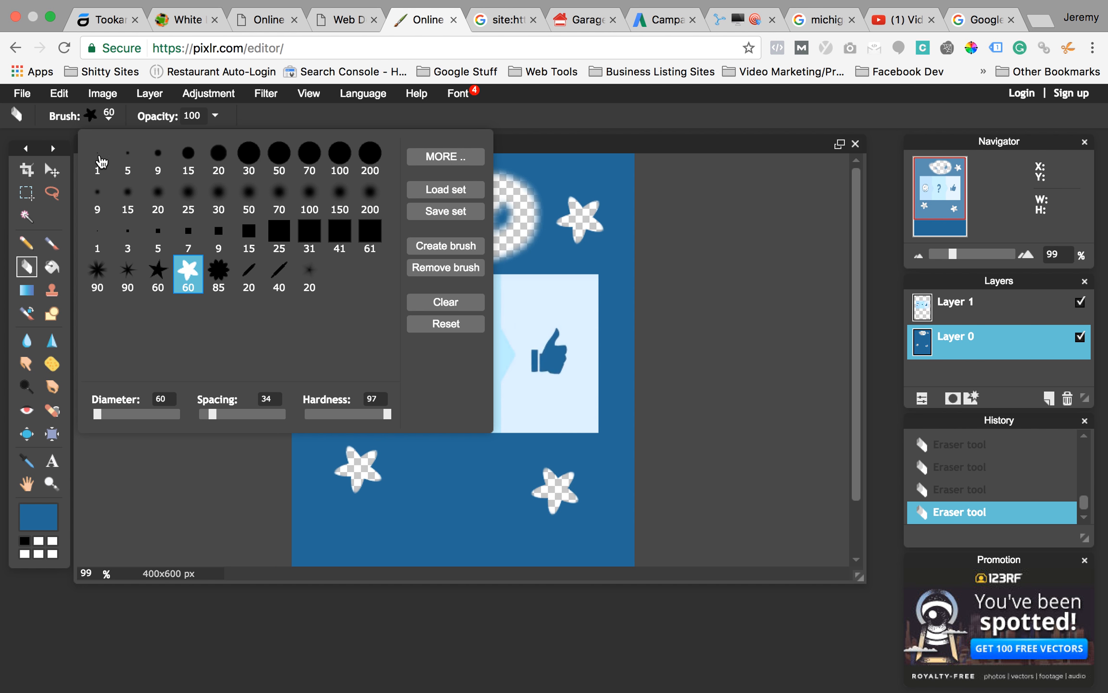
pyautogui.click(128, 159)
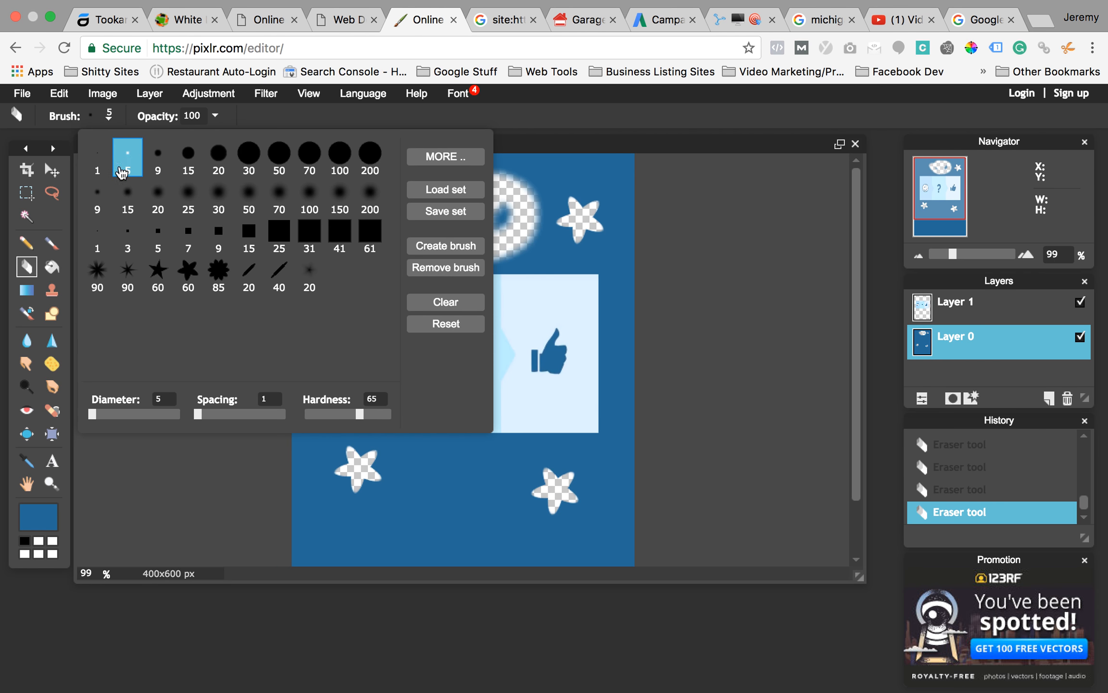
pyautogui.click(98, 155)
pyautogui.moveTo(558, 254)
pyautogui.mouseDown()
pyautogui.moveTo(583, 248)
pyautogui.moveTo(543, 244)
pyautogui.moveTo(539, 257)
pyautogui.moveTo(560, 261)
pyautogui.moveTo(559, 248)
pyautogui.moveTo(541, 262)
pyautogui.moveTo(559, 250)
pyautogui.moveTo(532, 246)
pyautogui.mouseUp()
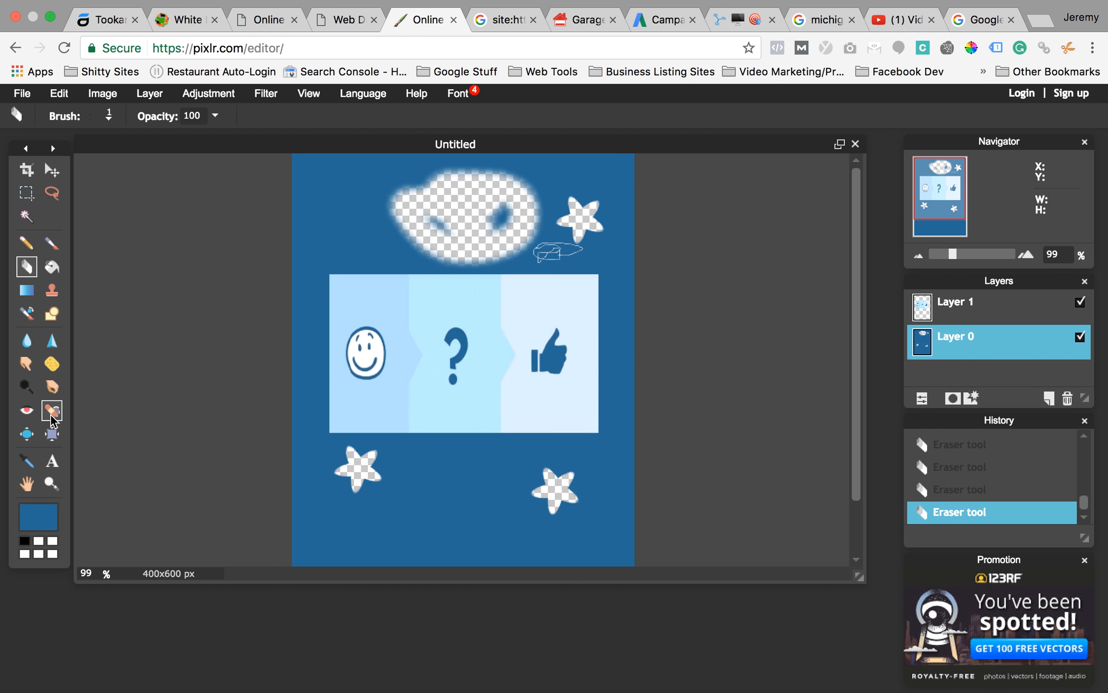
# Enlarge the smiley face on Layer 1 using the Bloat tool at size 150 and strength 50.
pyautogui.click(27, 433)
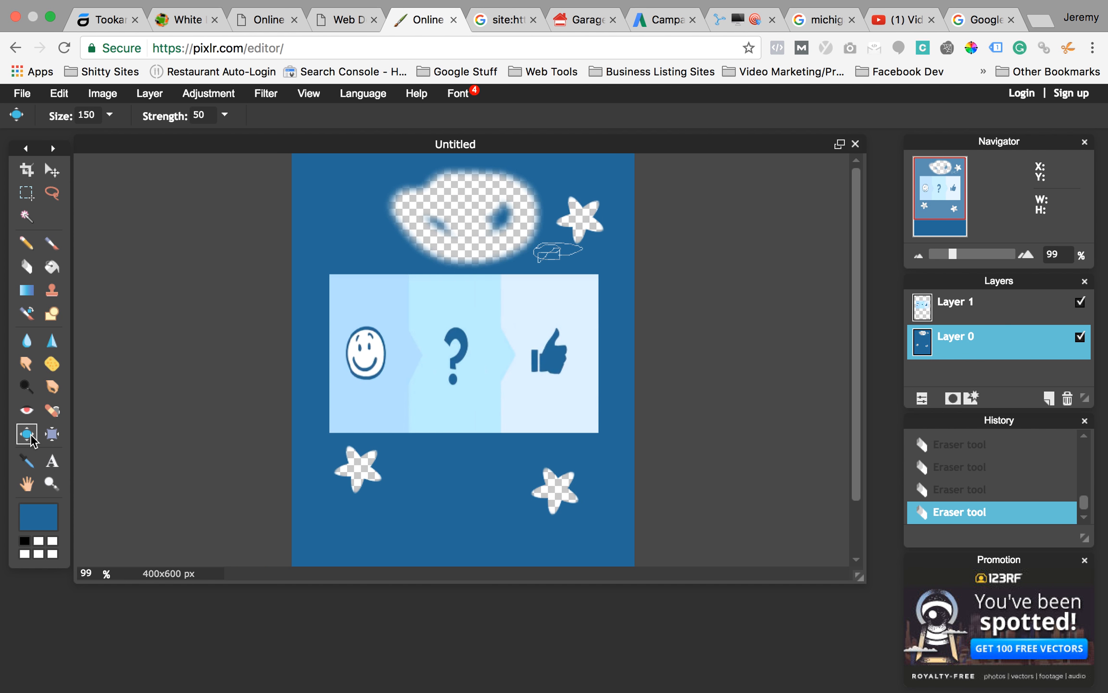
pyautogui.click(371, 355)
pyautogui.click(371, 356)
pyautogui.click(371, 355)
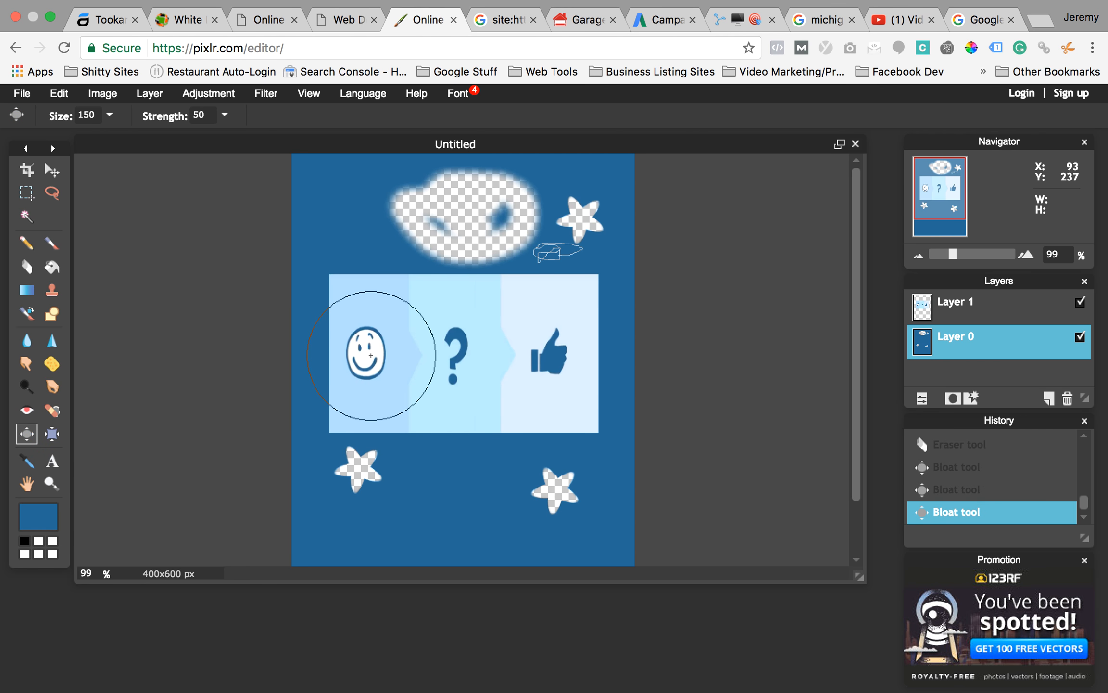
pyautogui.click(990, 308)
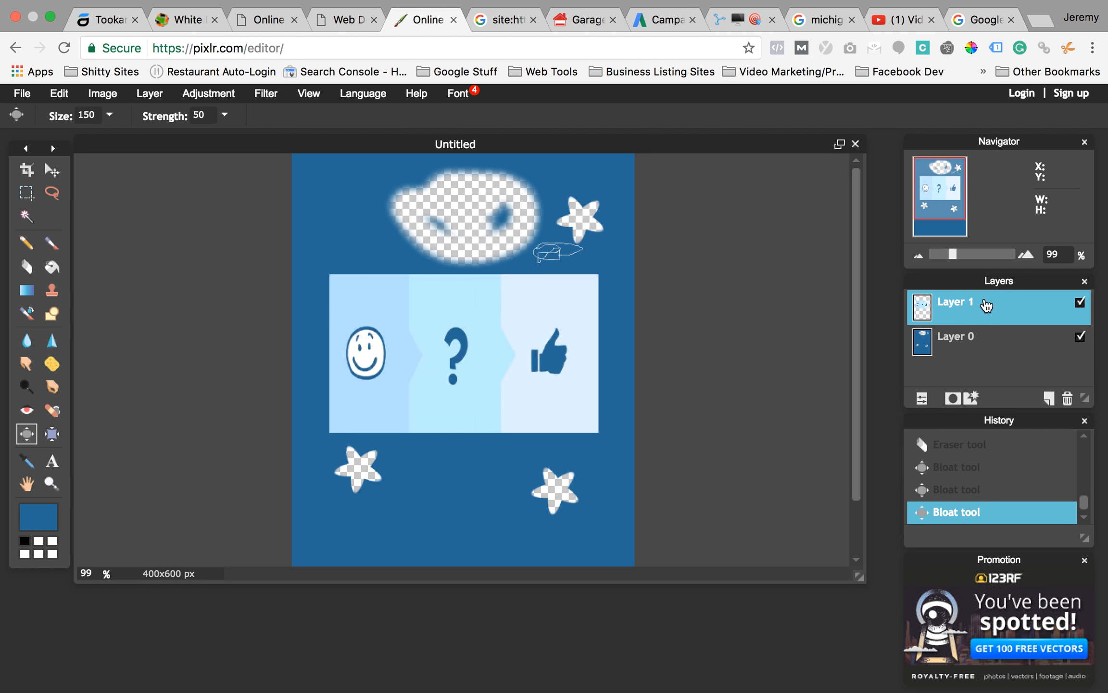
pyautogui.click(367, 356)
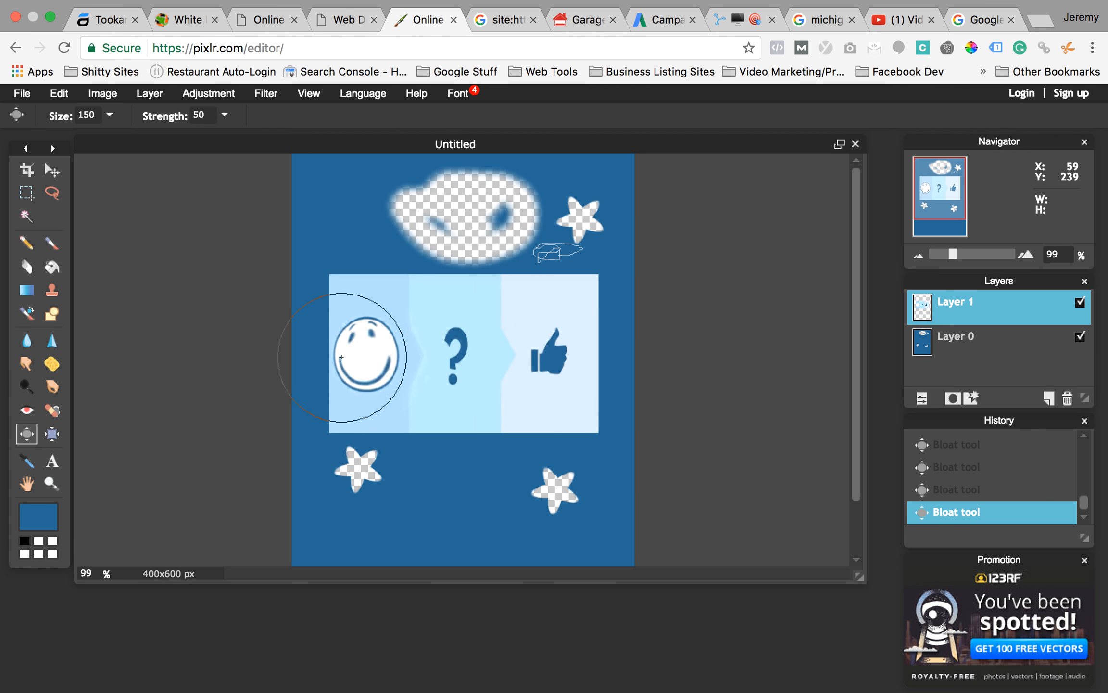
# Shrink the thumbs-up icon with two applications of the Pinch tool at size 150 and strength 50.
pyautogui.click(52, 434)
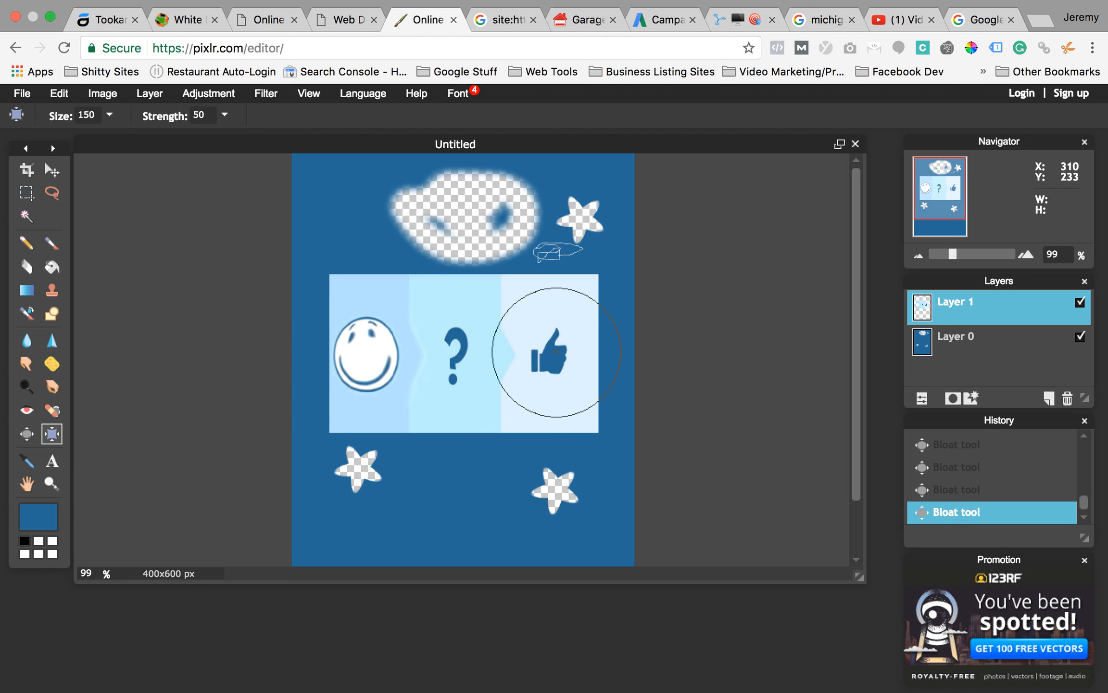
pyautogui.click(554, 354)
pyautogui.click(554, 354)
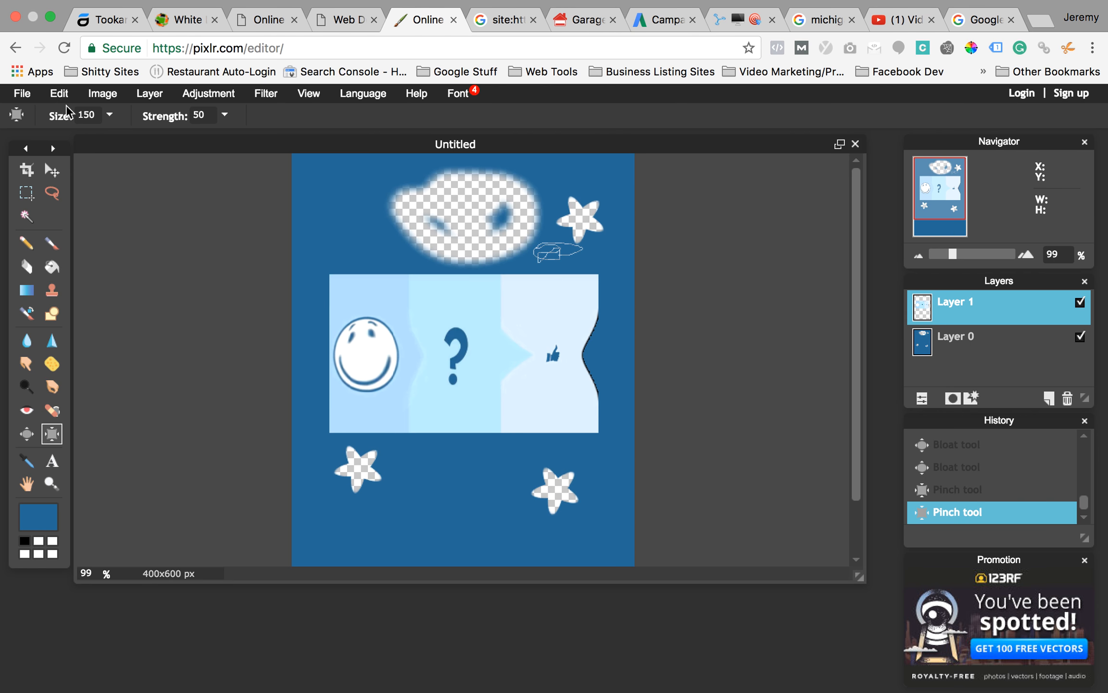
# Open the canvas size settings and set the anchor to the centre.
pyautogui.click(102, 93)
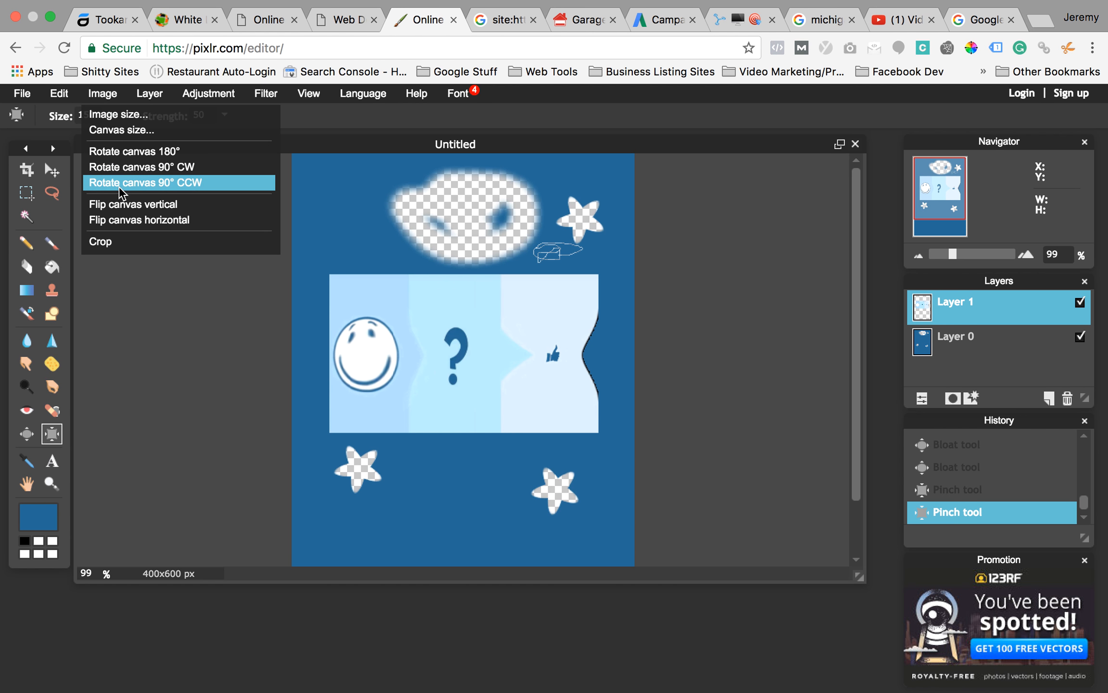
pyautogui.click(125, 131)
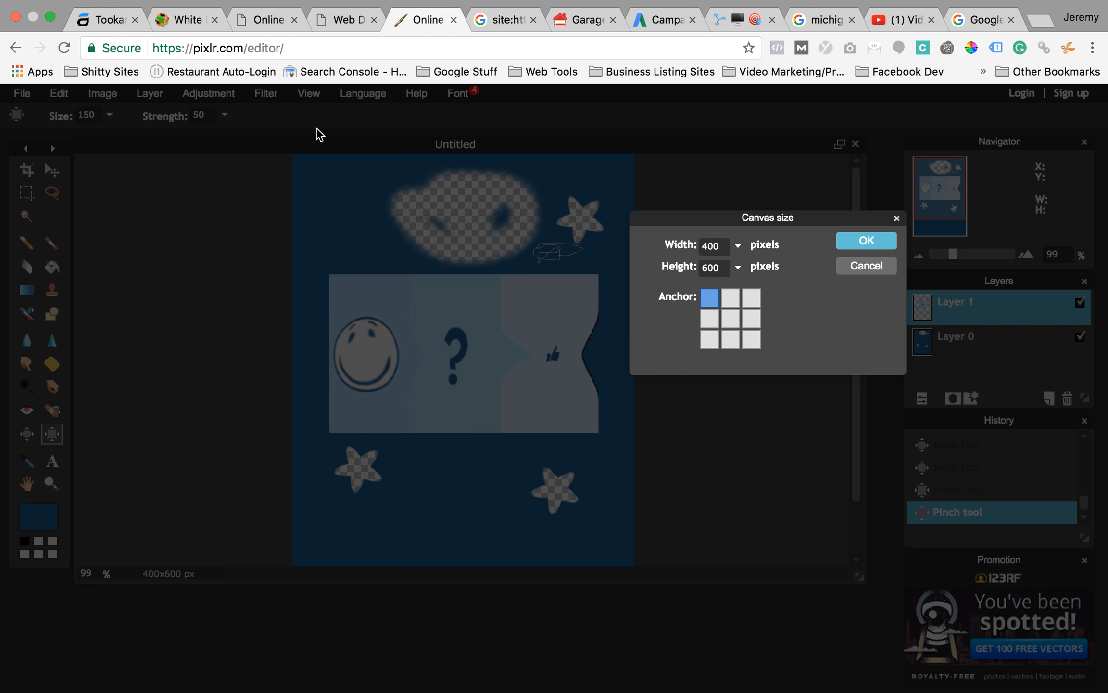
pyautogui.click(731, 318)
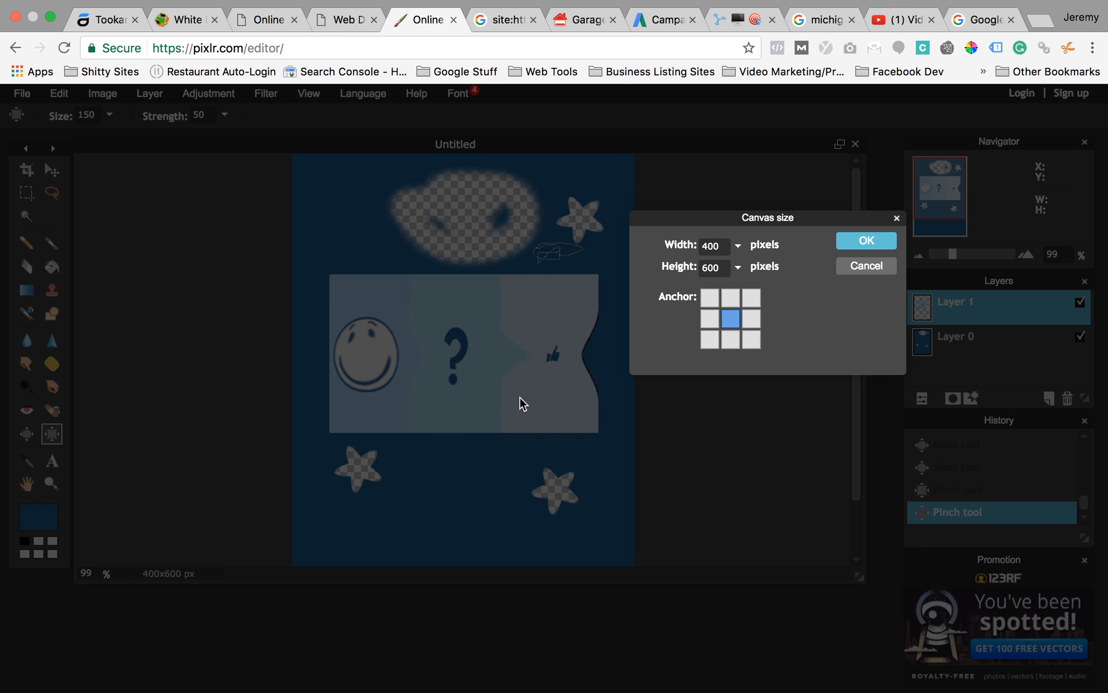
pyautogui.click(750, 321)
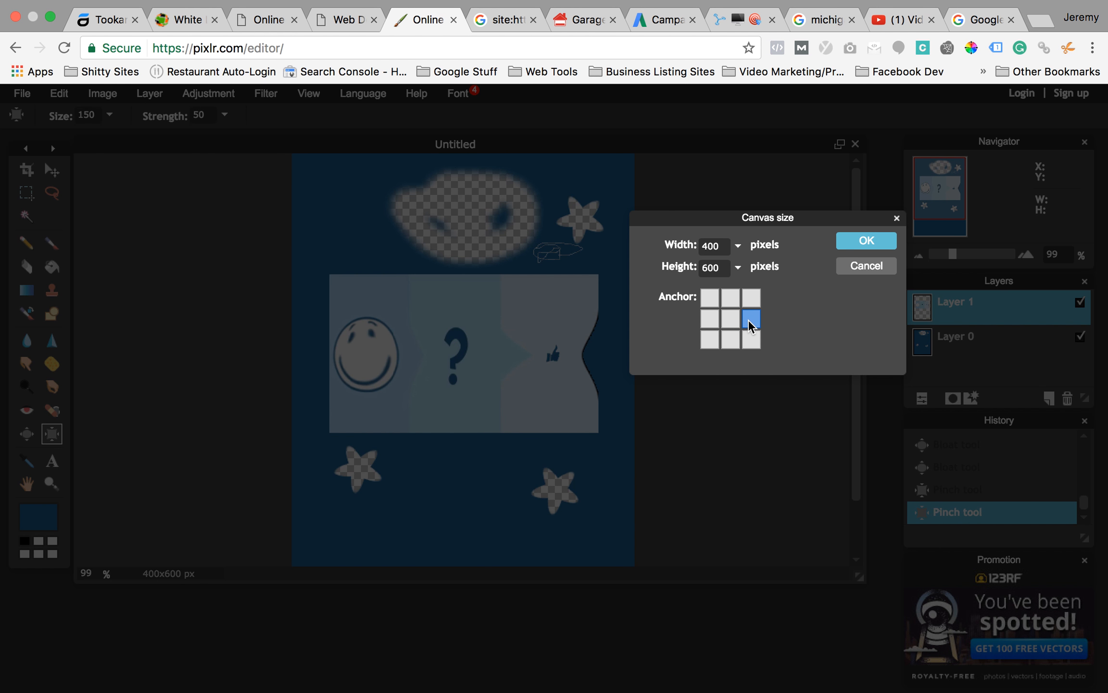
pyautogui.click(752, 342)
pyautogui.click(715, 343)
pyautogui.click(711, 318)
pyautogui.click(731, 322)
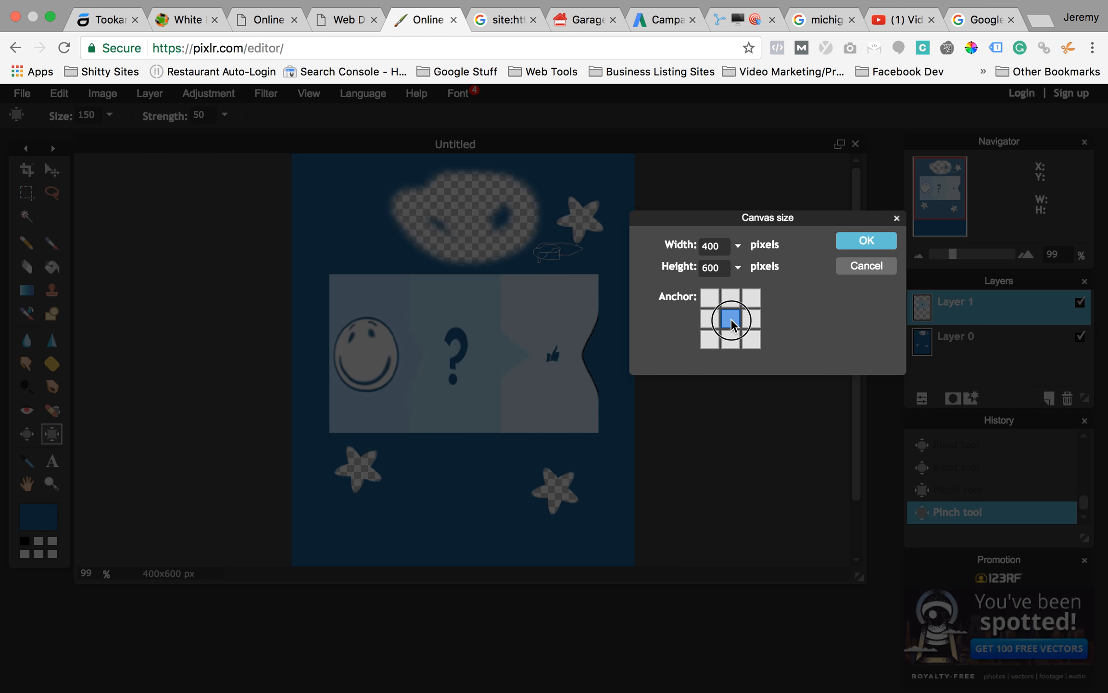
# Enlarge the canvas to 520 pixels wide and 880 pixels high.
pyautogui.click(738, 247)
pyautogui.moveTo(663, 275); pyautogui.dragTo(667, 274)
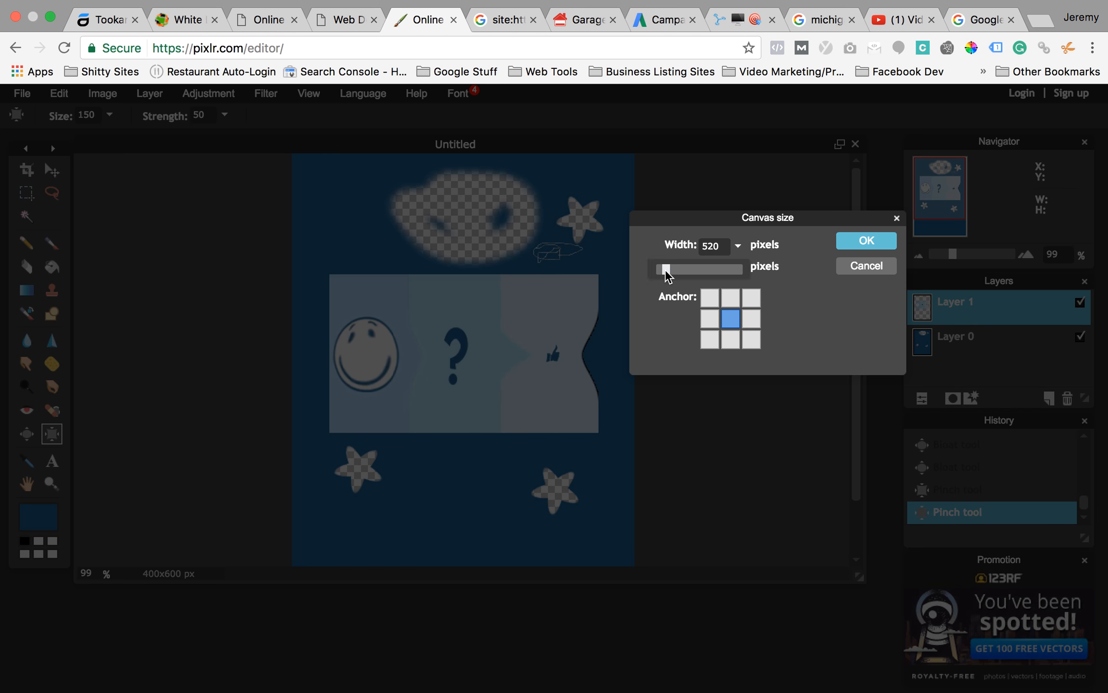
pyautogui.click(764, 250)
pyautogui.click(738, 268)
pyautogui.click(670, 291)
pyautogui.moveTo(670, 291); pyautogui.dragTo(713, 288)
pyautogui.click(854, 240)
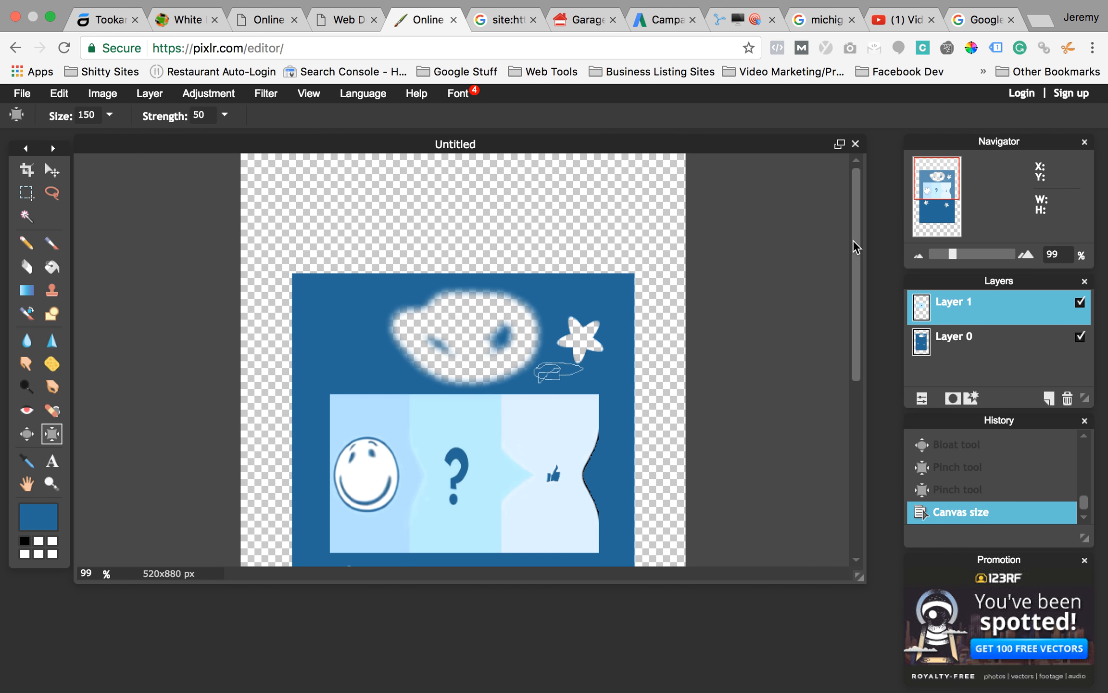
# Select the curved upper part of the question mark on Layer 1 using the Wand tool at tolerance 21.
pyautogui.moveTo(951, 250); pyautogui.dragTo(940, 258)
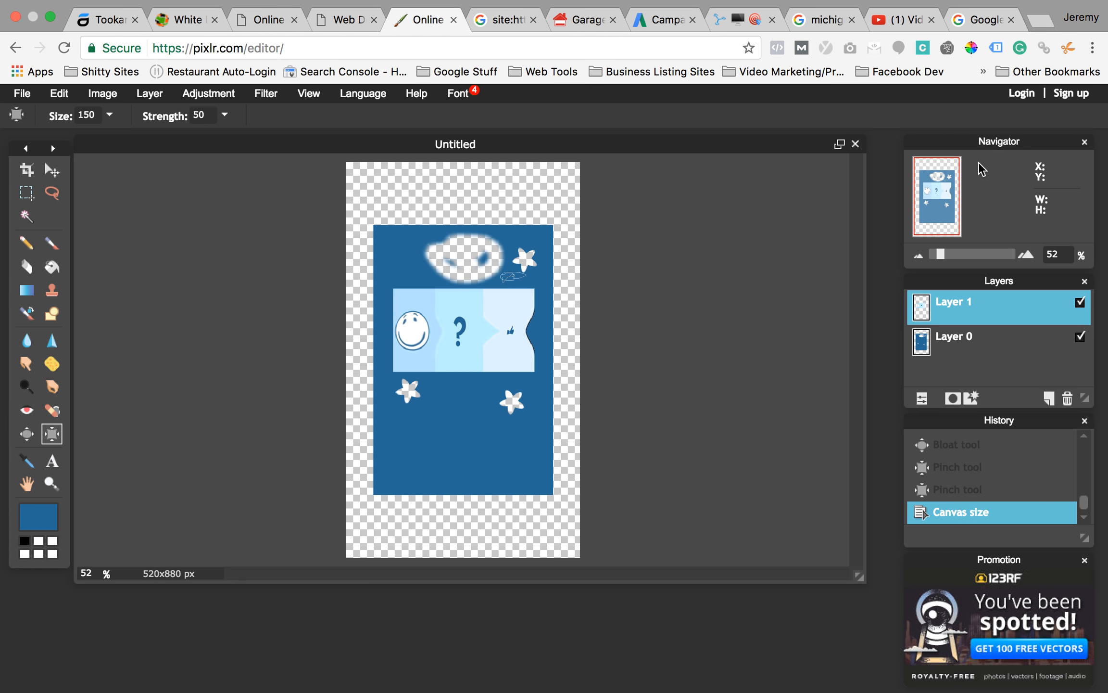
pyautogui.moveTo(942, 255); pyautogui.dragTo(973, 253)
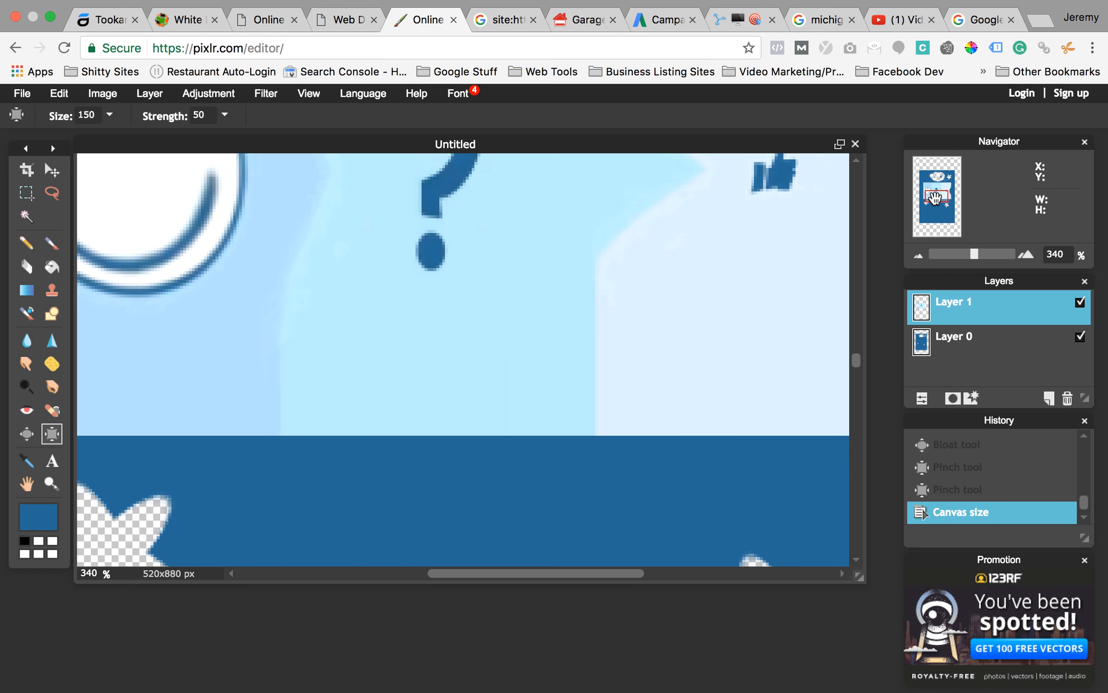
pyautogui.moveTo(935, 196)
pyautogui.mouseDown()
pyautogui.moveTo(939, 216)
pyautogui.moveTo(943, 171)
pyautogui.moveTo(951, 193)
pyautogui.moveTo(941, 179)
pyautogui.moveTo(932, 191)
pyautogui.mouseUp()
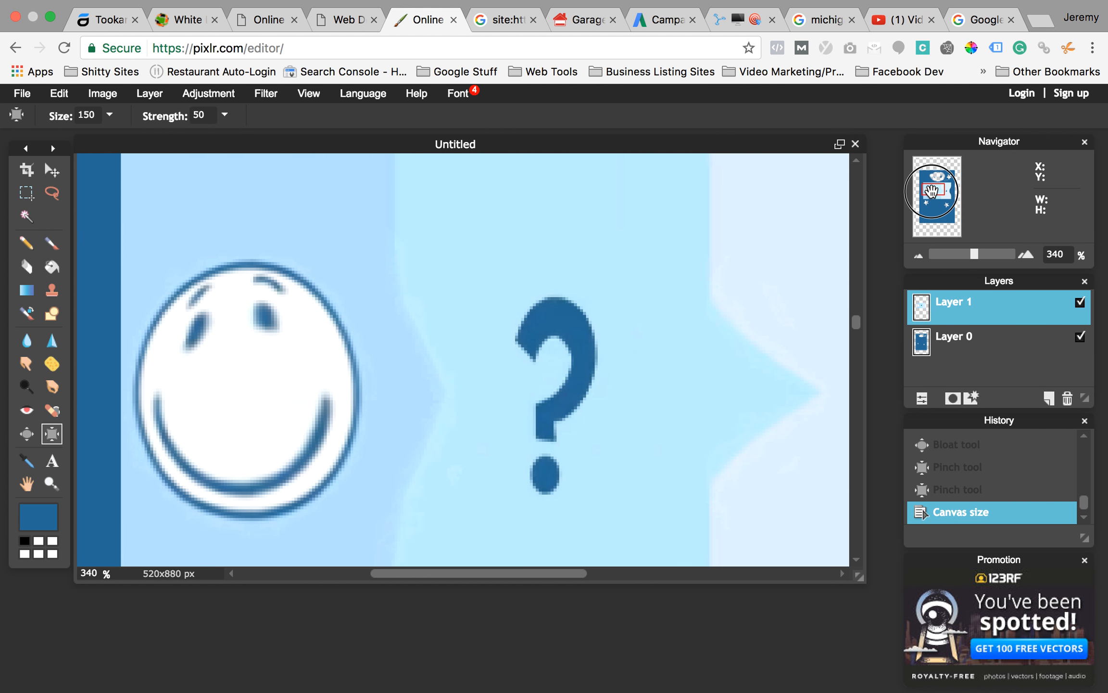
pyautogui.moveTo(976, 252); pyautogui.dragTo(1016, 256)
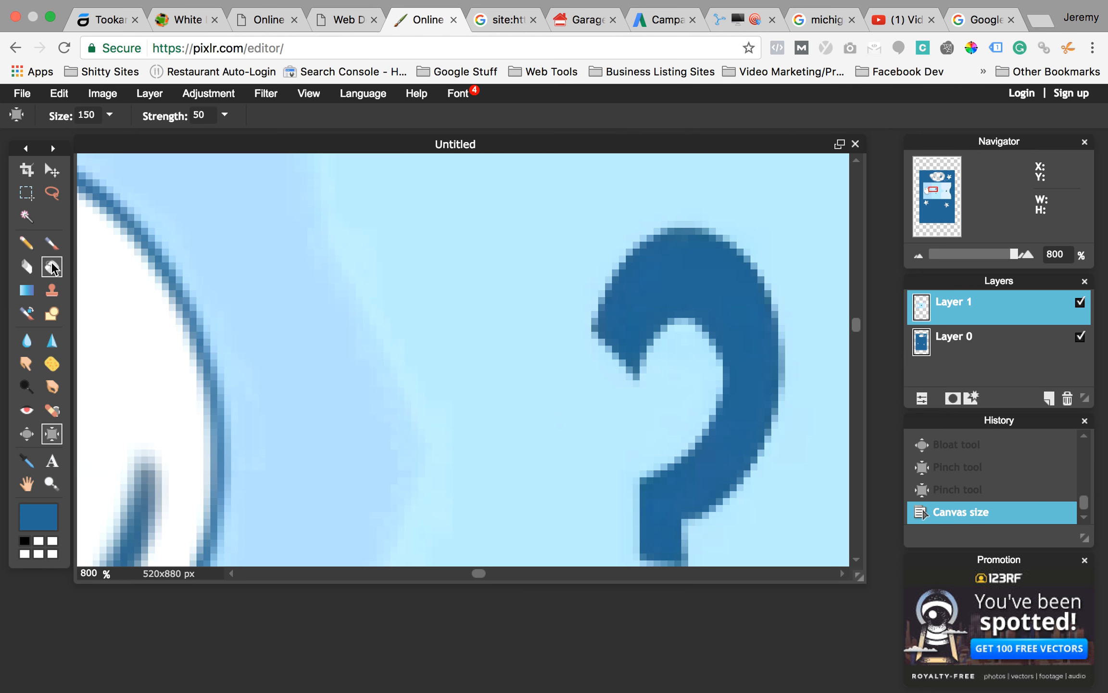
pyautogui.click(26, 216)
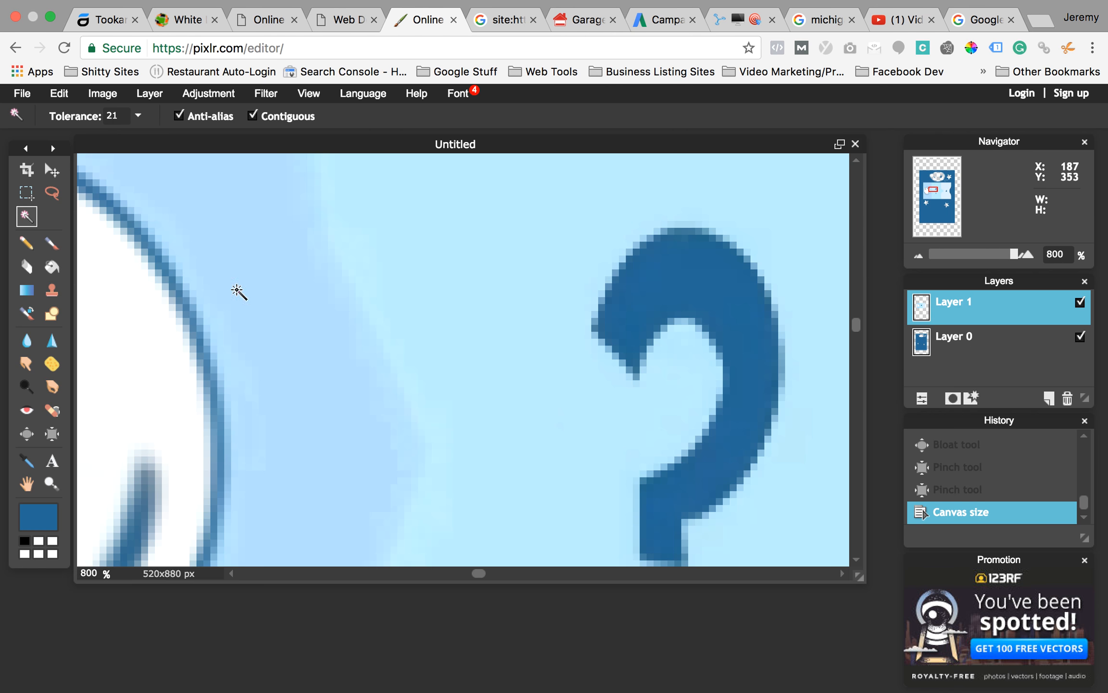
pyautogui.moveTo(1014, 257); pyautogui.dragTo(955, 253)
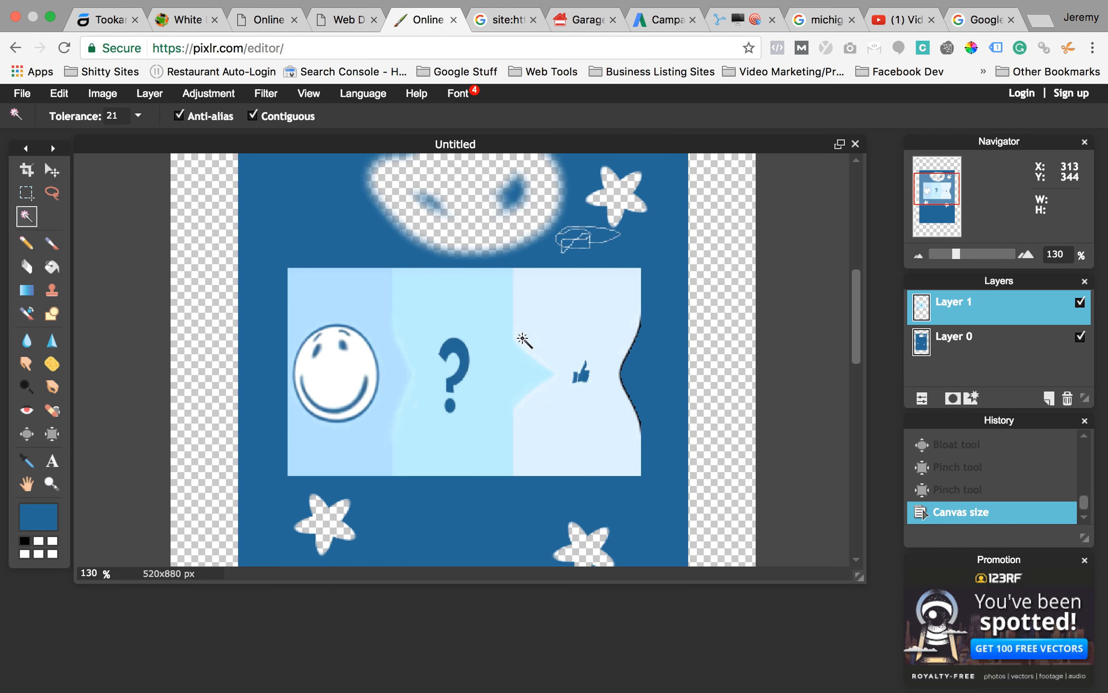
pyautogui.click(454, 345)
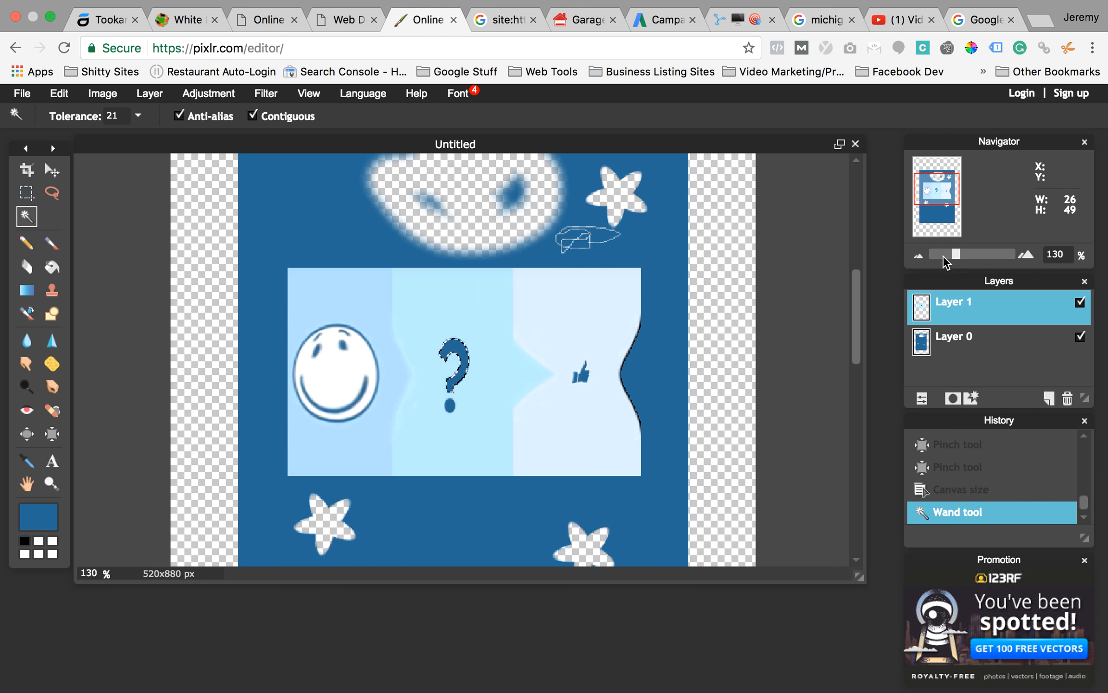
# Set the main colour to yellow e9ed0e and fill the selected part of the question mark with the Paint bucket tool.
pyautogui.click(39, 517)
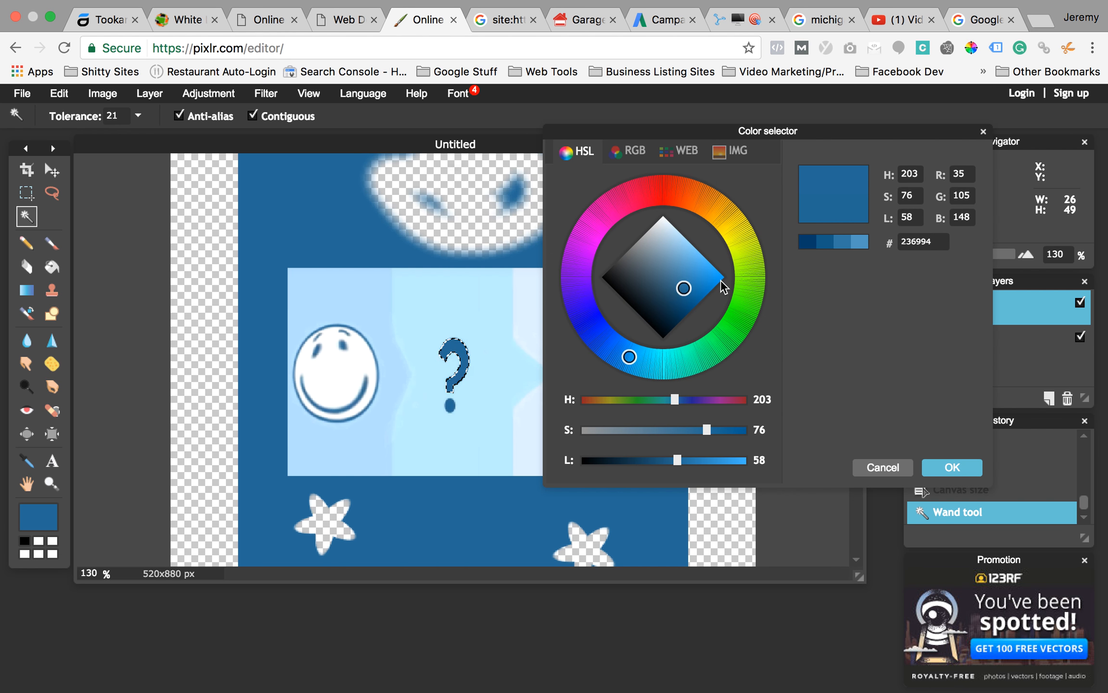
pyautogui.click(736, 239)
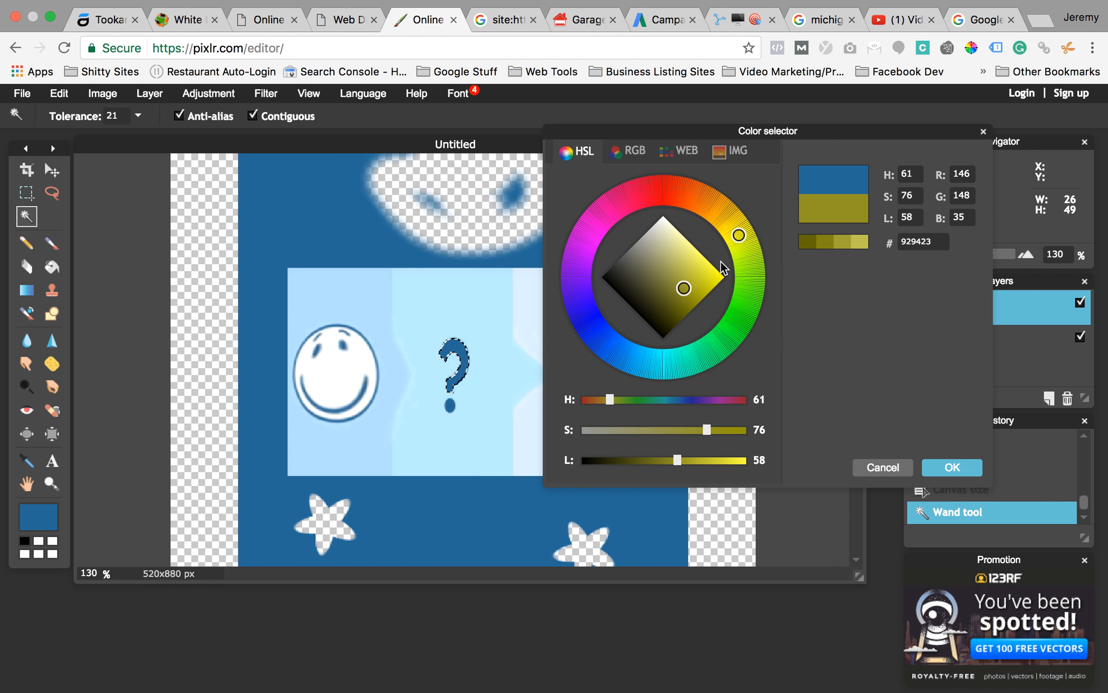
pyautogui.click(717, 281)
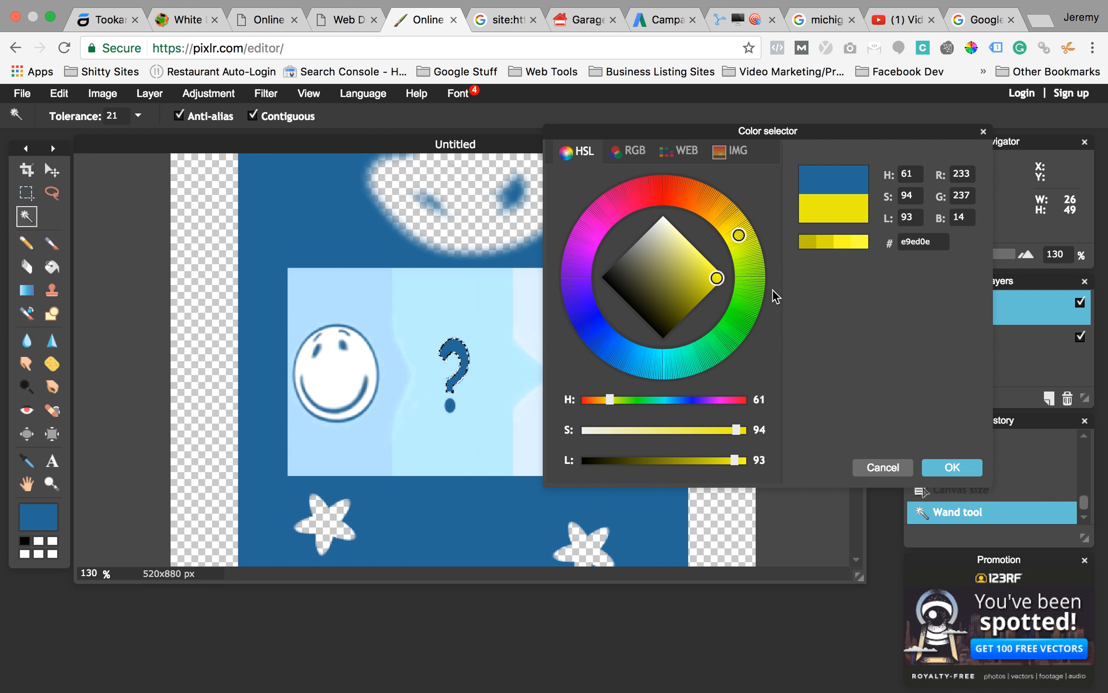
pyautogui.click(955, 467)
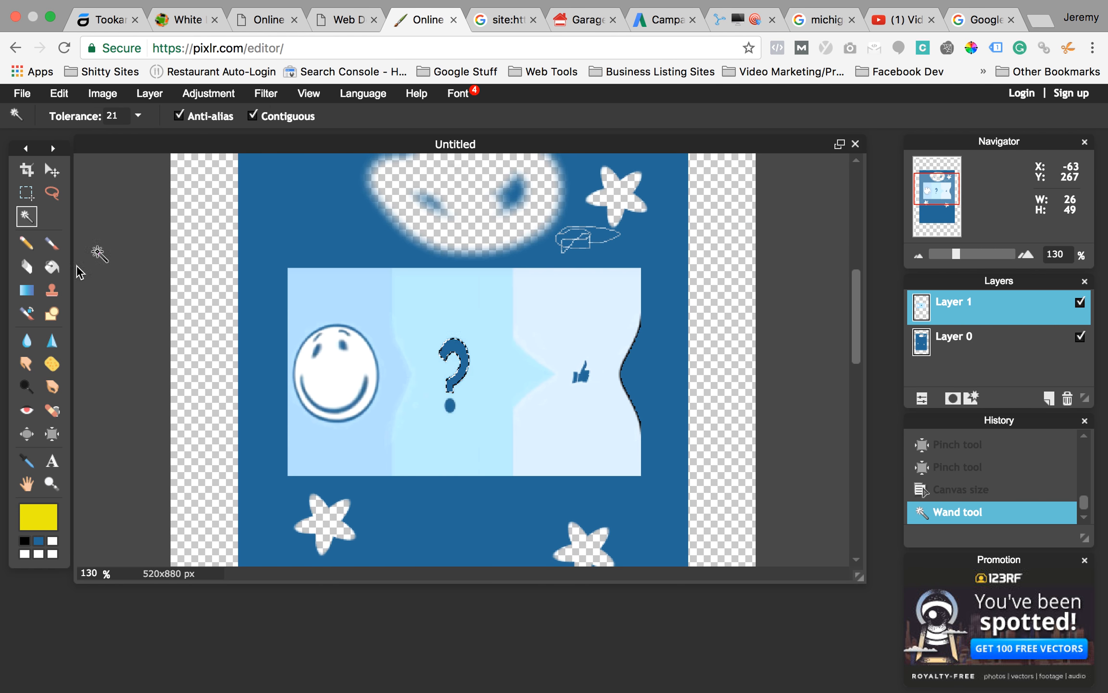
pyautogui.click(52, 269)
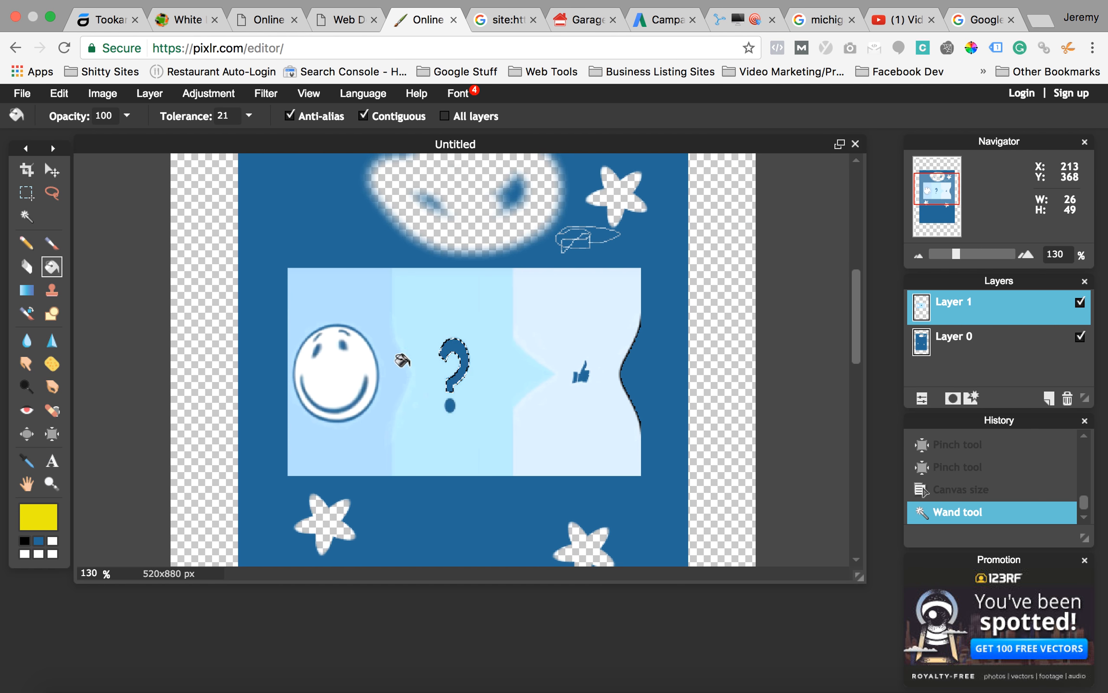
pyautogui.click(443, 343)
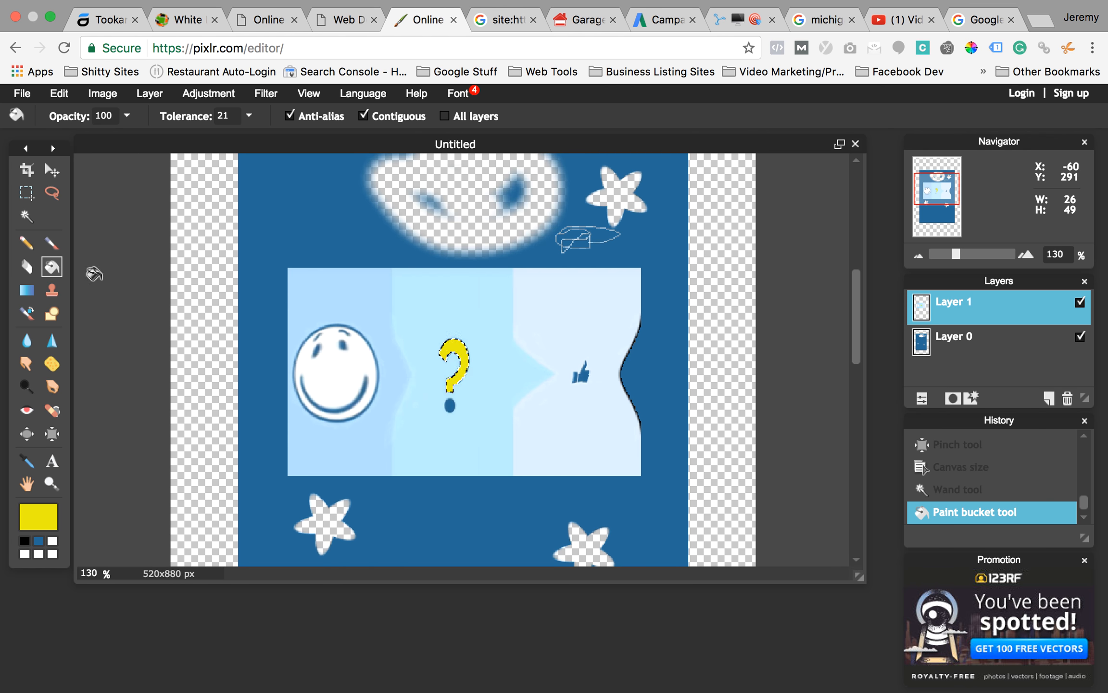
# Clear the selection around the question mark by applying the Wand tool to the empty area beside the blue background.
pyautogui.click(26, 215)
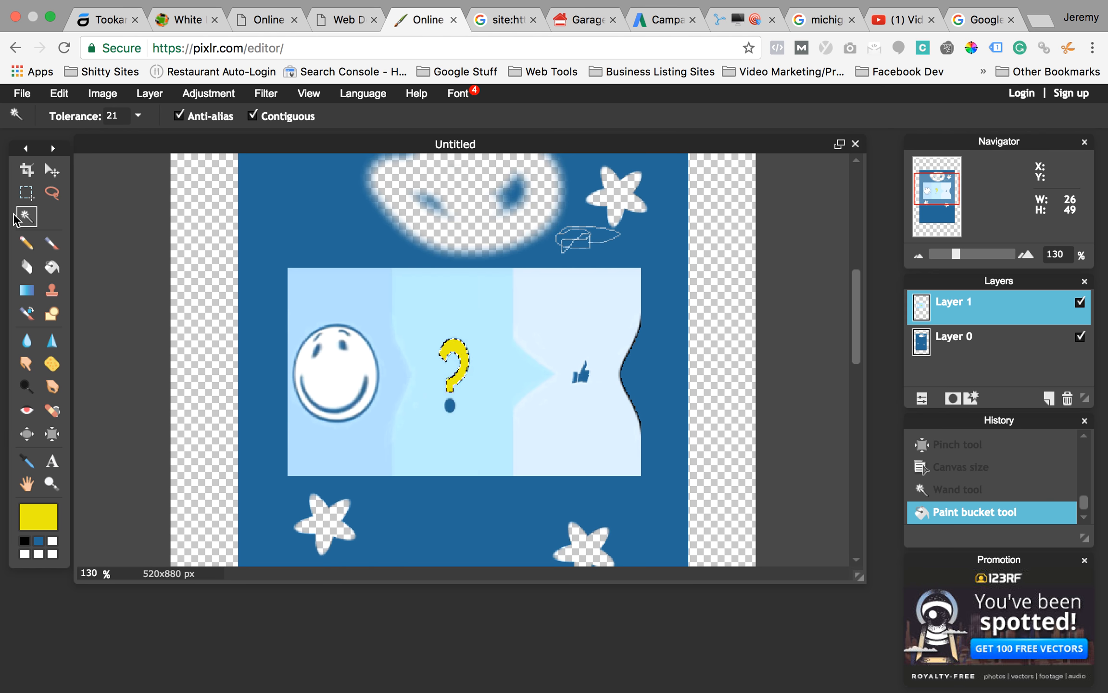
pyautogui.click(210, 248)
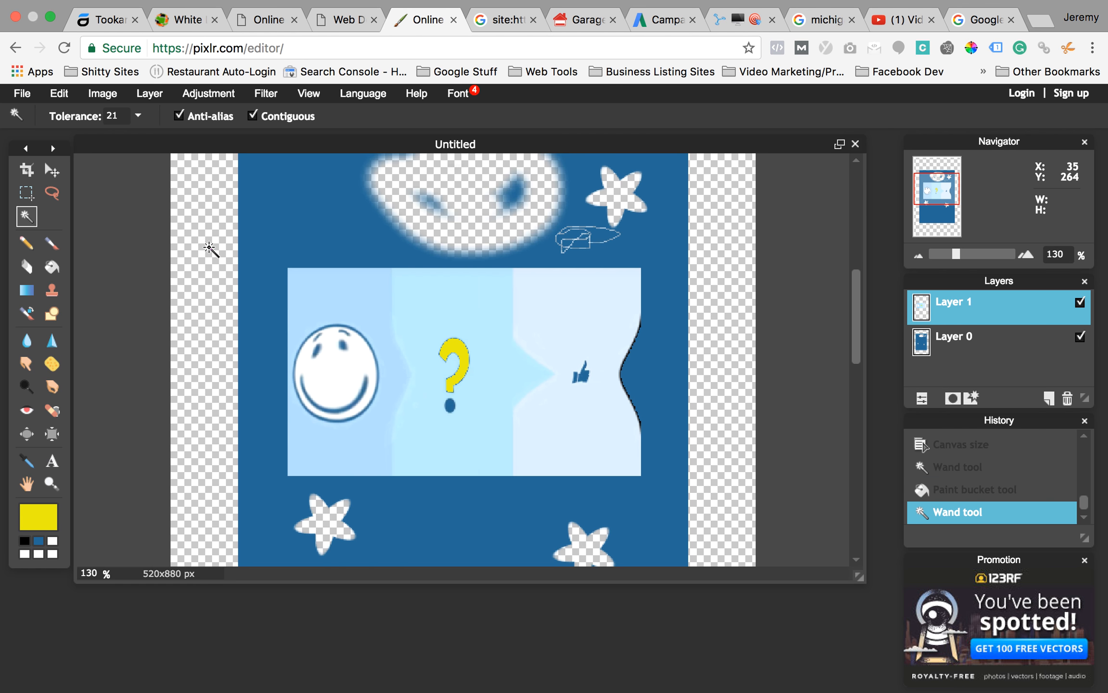
pyautogui.rightClick(133, 256)
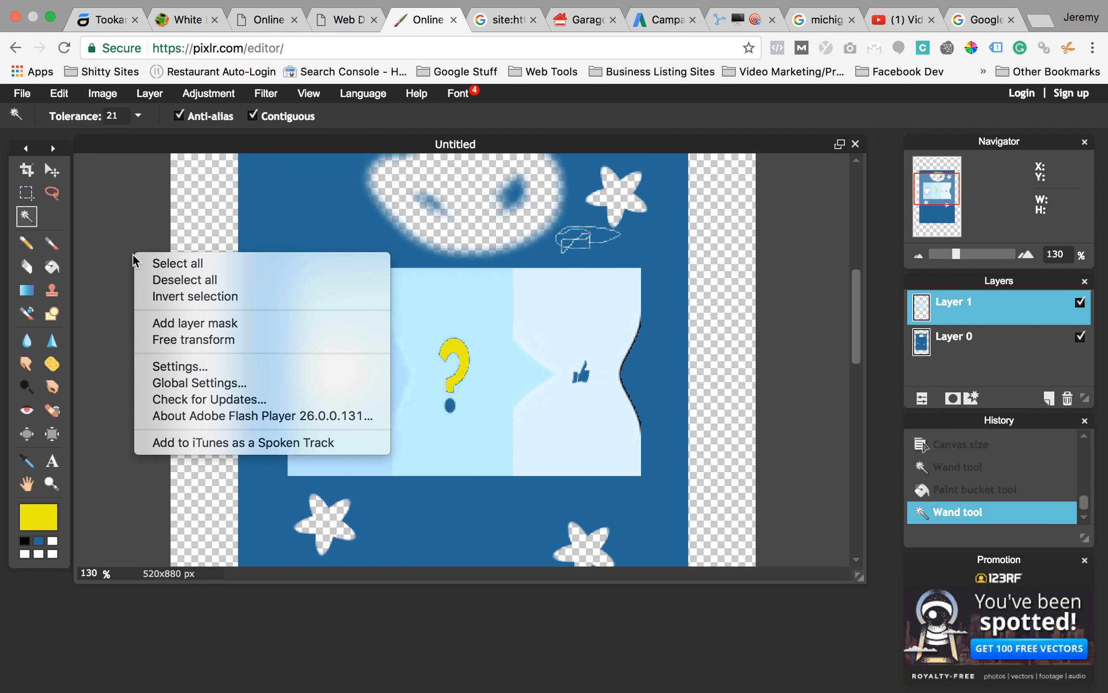
pyautogui.click(109, 250)
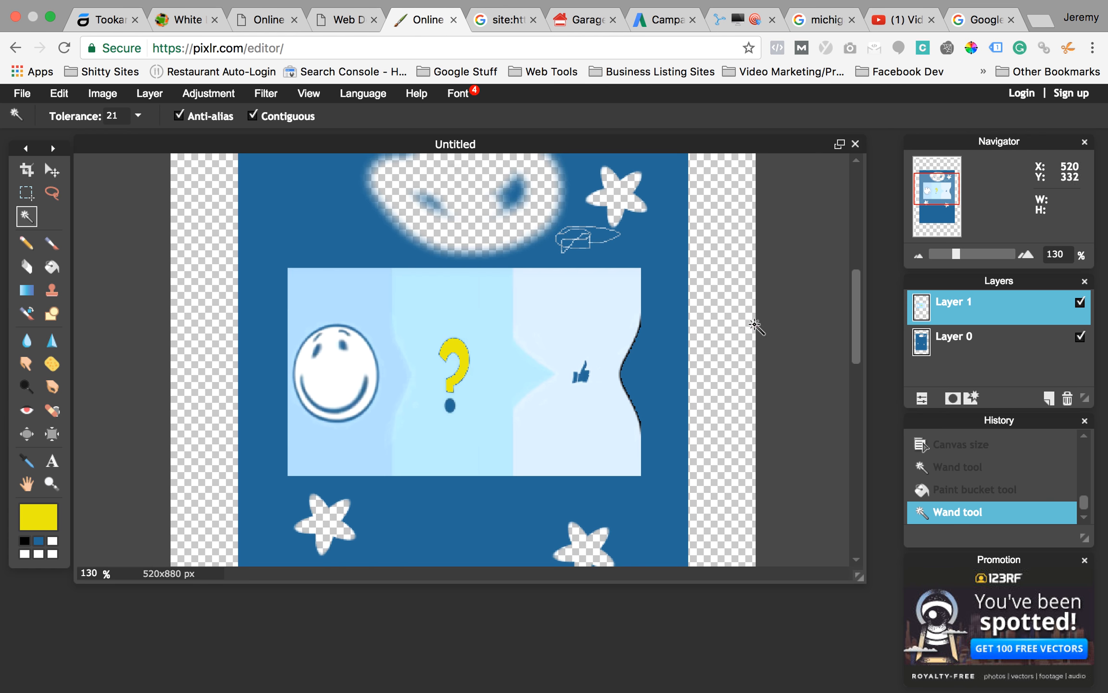
# Fill a leftover blue edge pixel on the question mark's left outline with yellow using the Paint bucket tool.
pyautogui.moveTo(956, 254); pyautogui.dragTo(1026, 269)
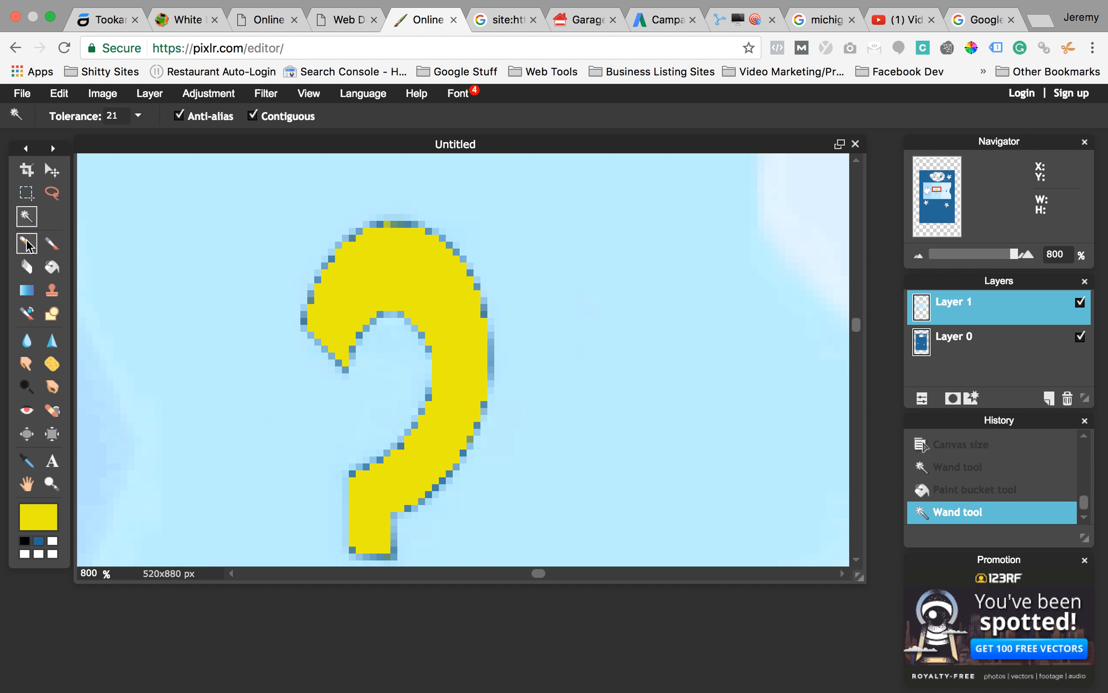
pyautogui.click(51, 269)
pyautogui.click(309, 300)
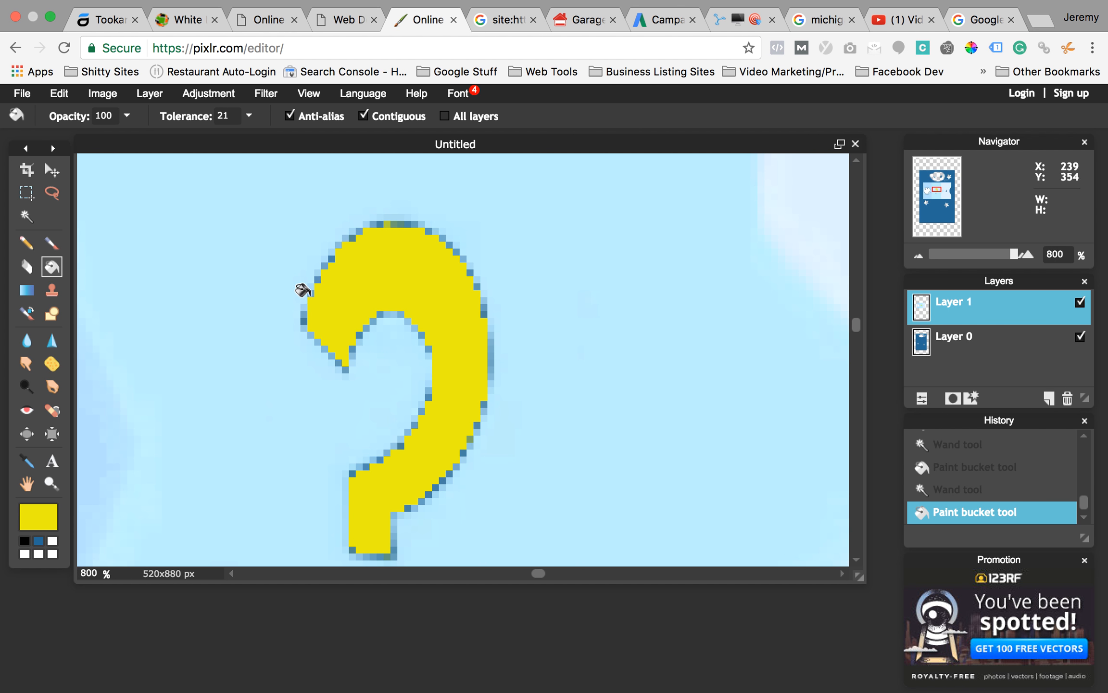
pyautogui.click(304, 278)
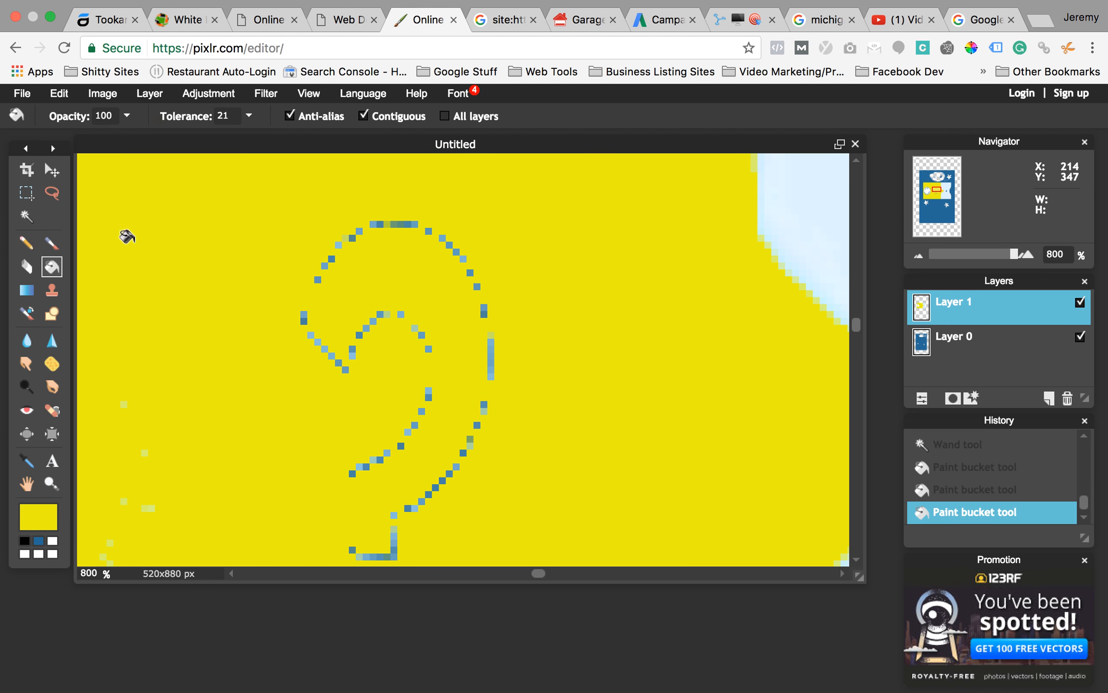
pyautogui.click(59, 93)
pyautogui.click(64, 115)
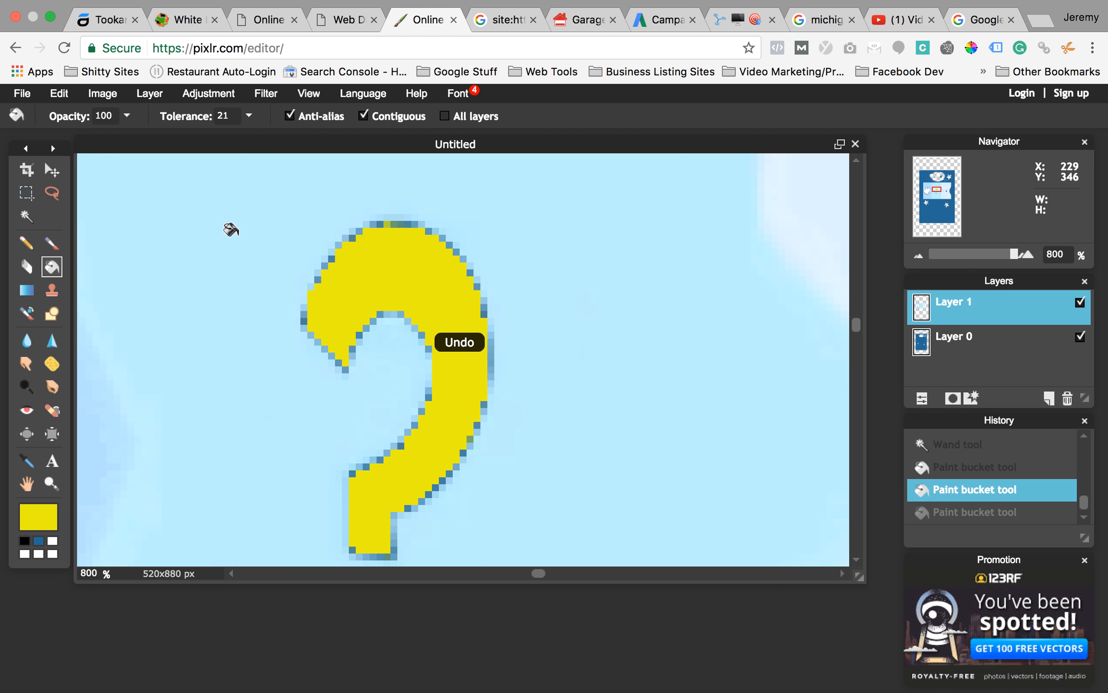
pyautogui.click(304, 278)
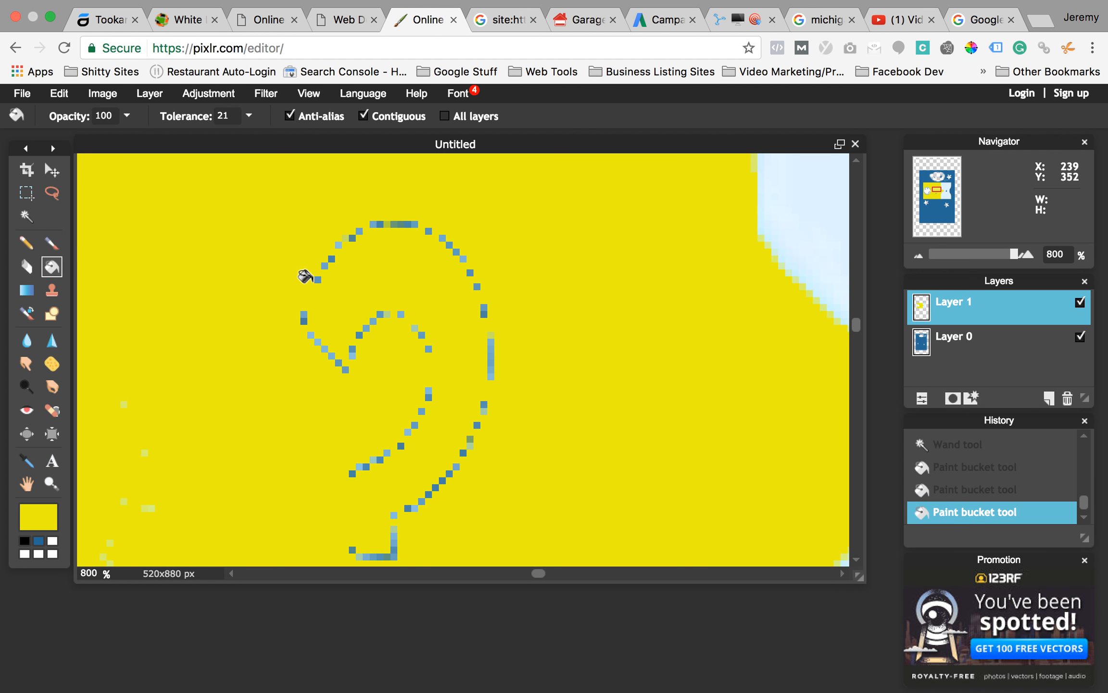
pyautogui.click(58, 94)
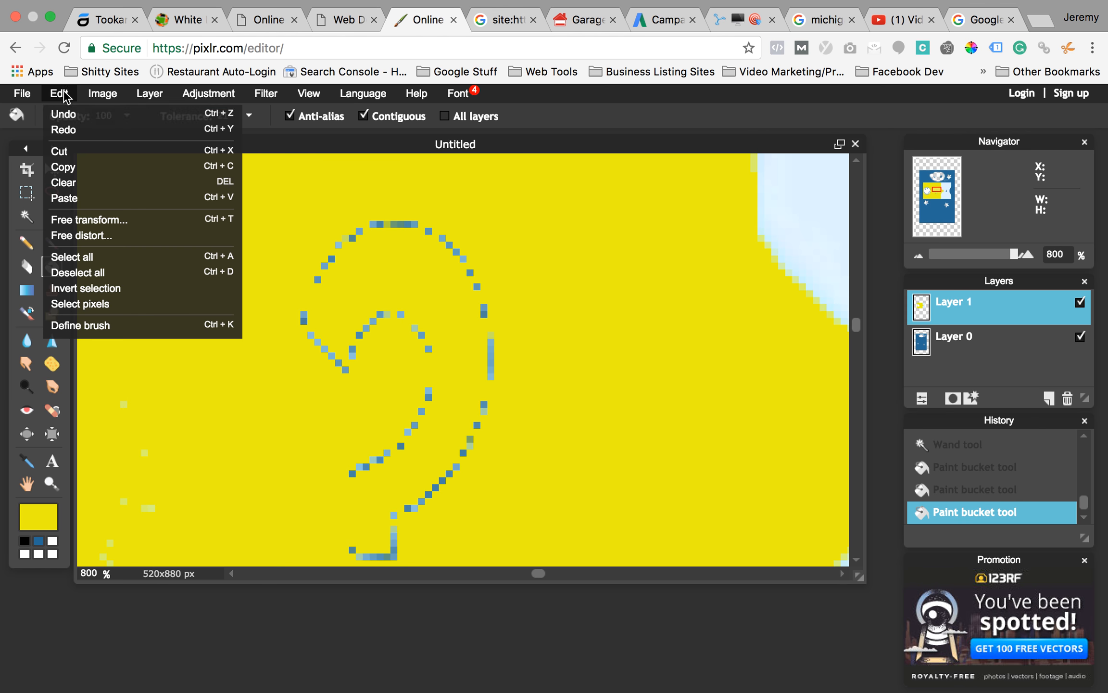
pyautogui.click(62, 114)
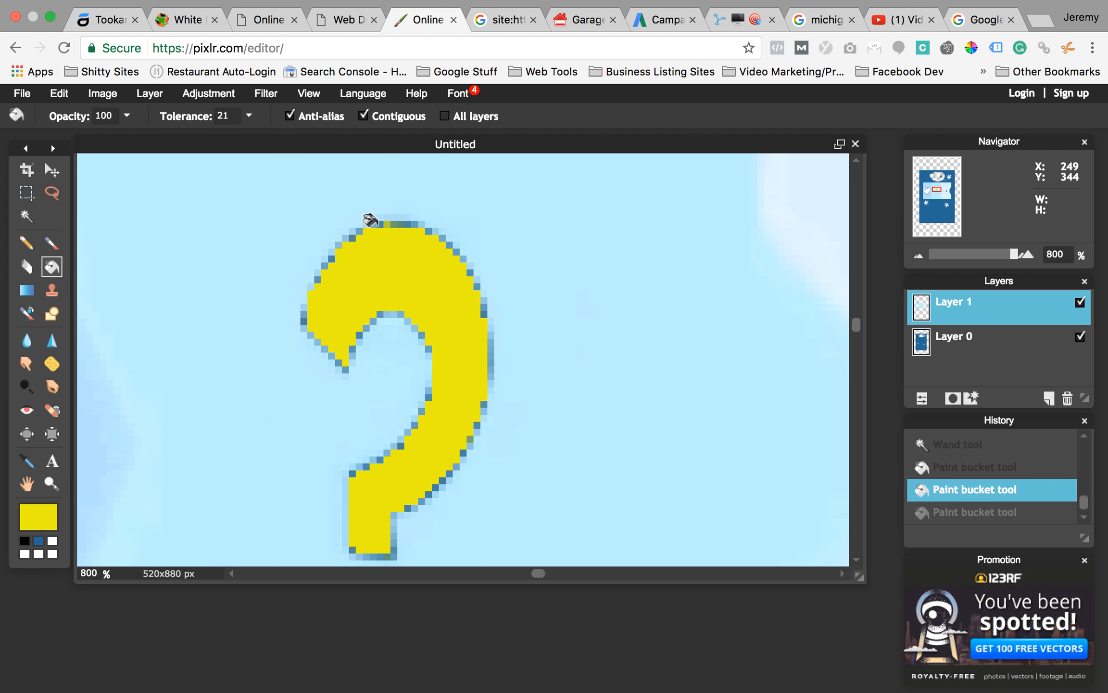
# Fill a blue pixel on the question mark's top edge with yellow, and set the Brush tool to the round 1-pixel brush.
pyautogui.hotkey('ctrl', 'y')
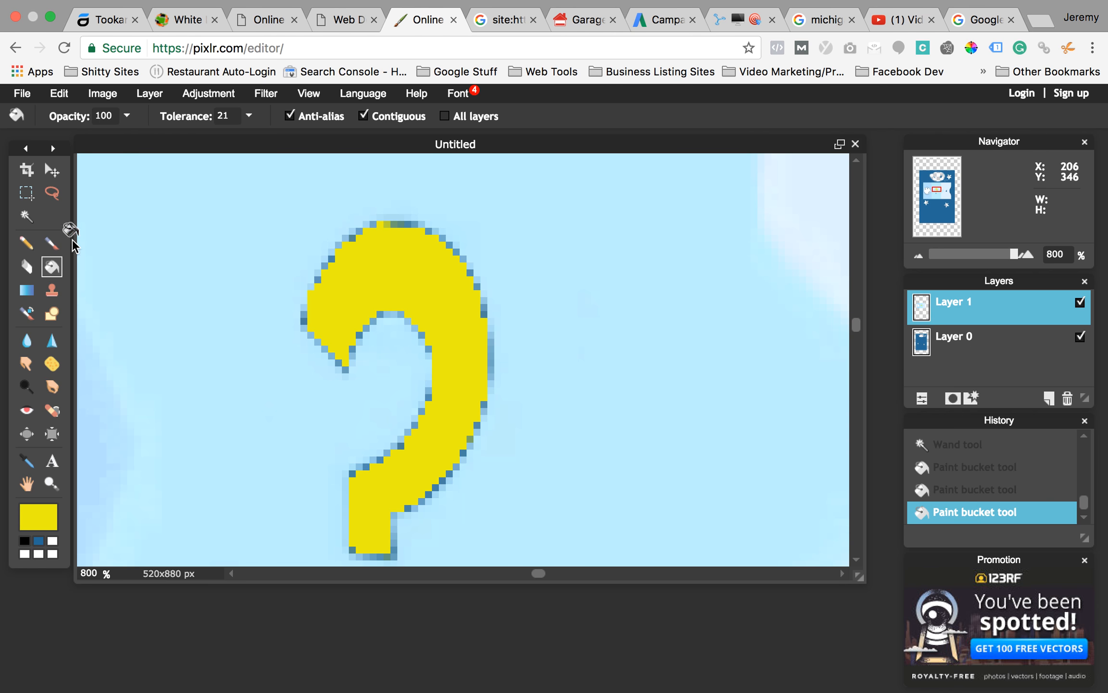
pyautogui.click(51, 243)
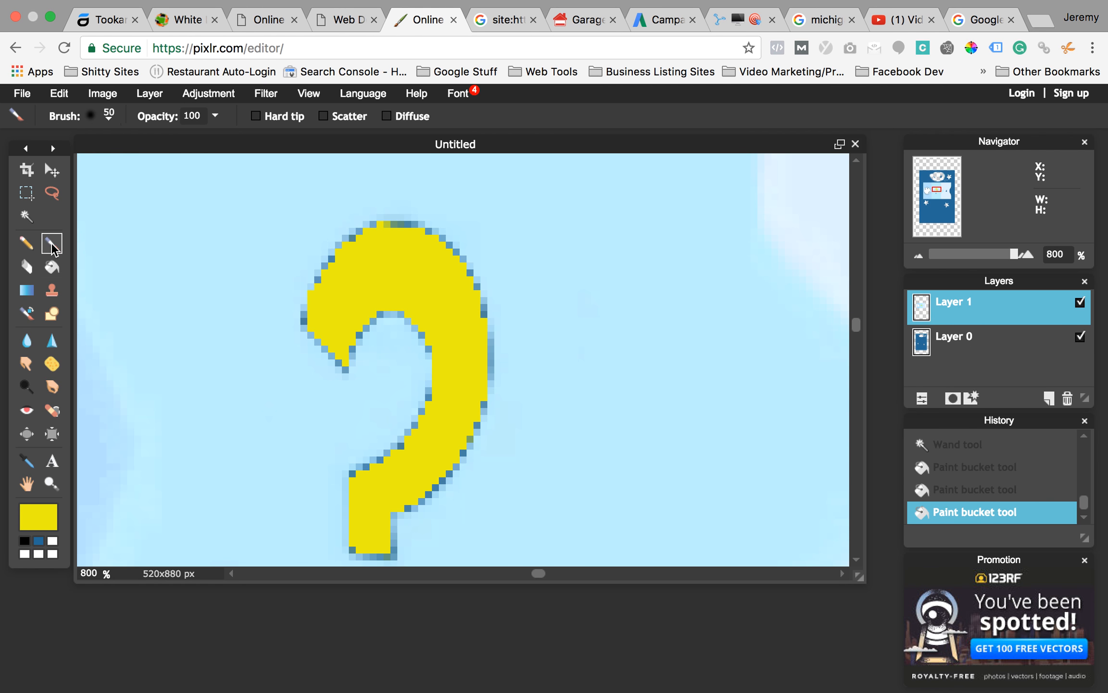
pyautogui.click(108, 118)
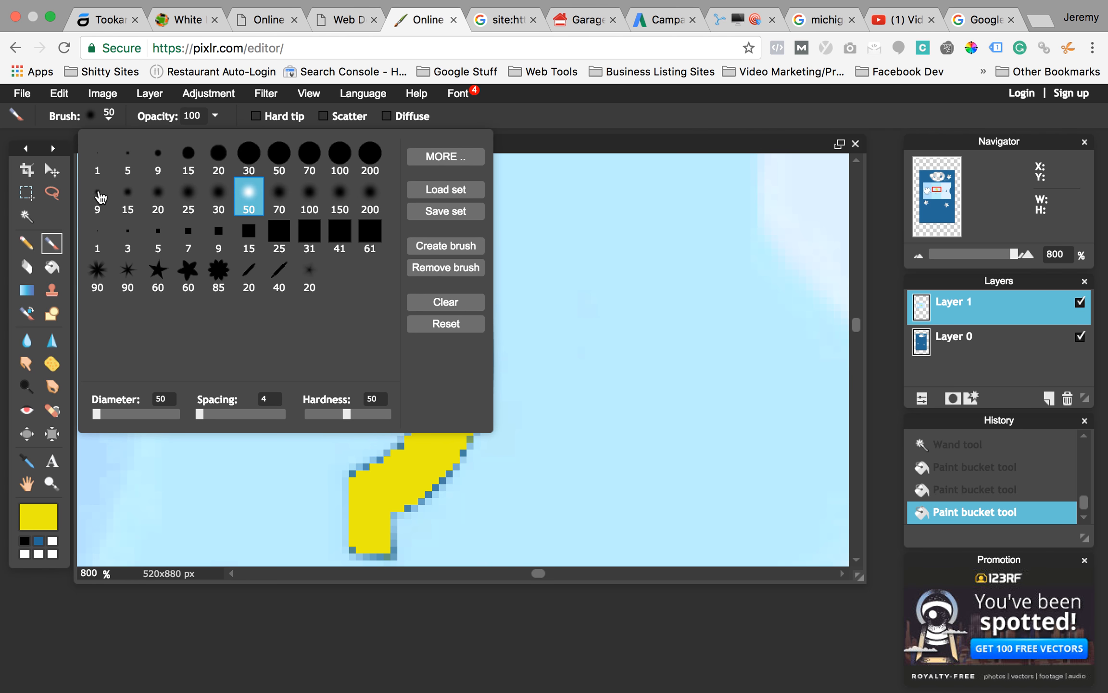
pyautogui.click(97, 157)
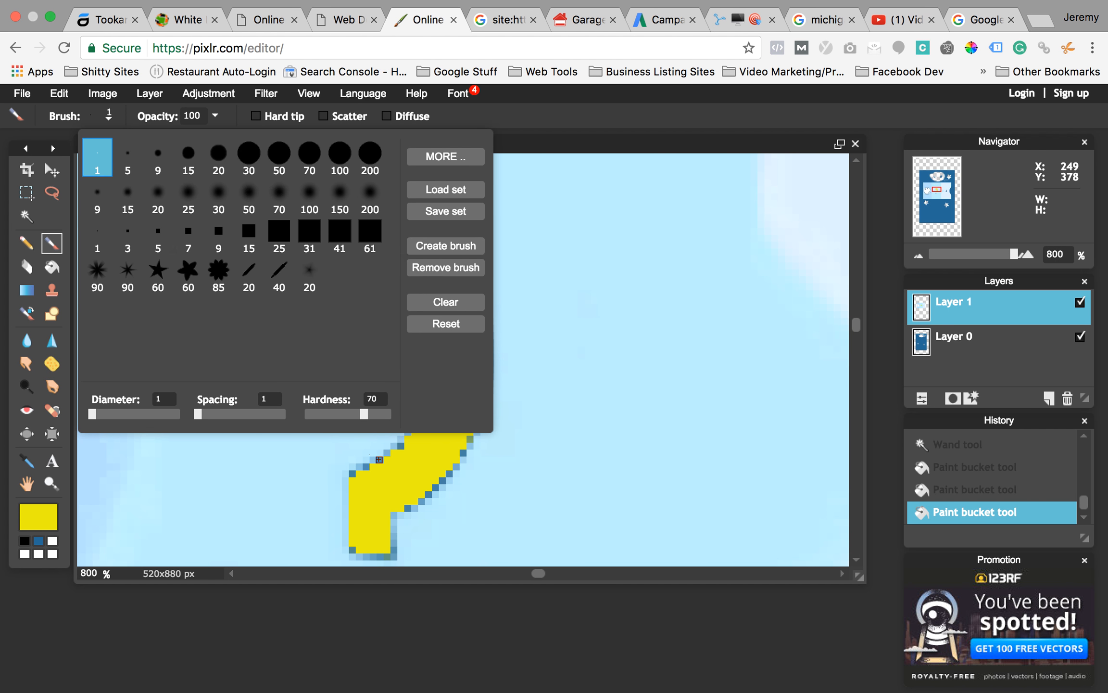
# Paint the blue edge pixels along the question mark's upper-left outline yellow with the 1-pixel brush.
pyautogui.click(379, 459)
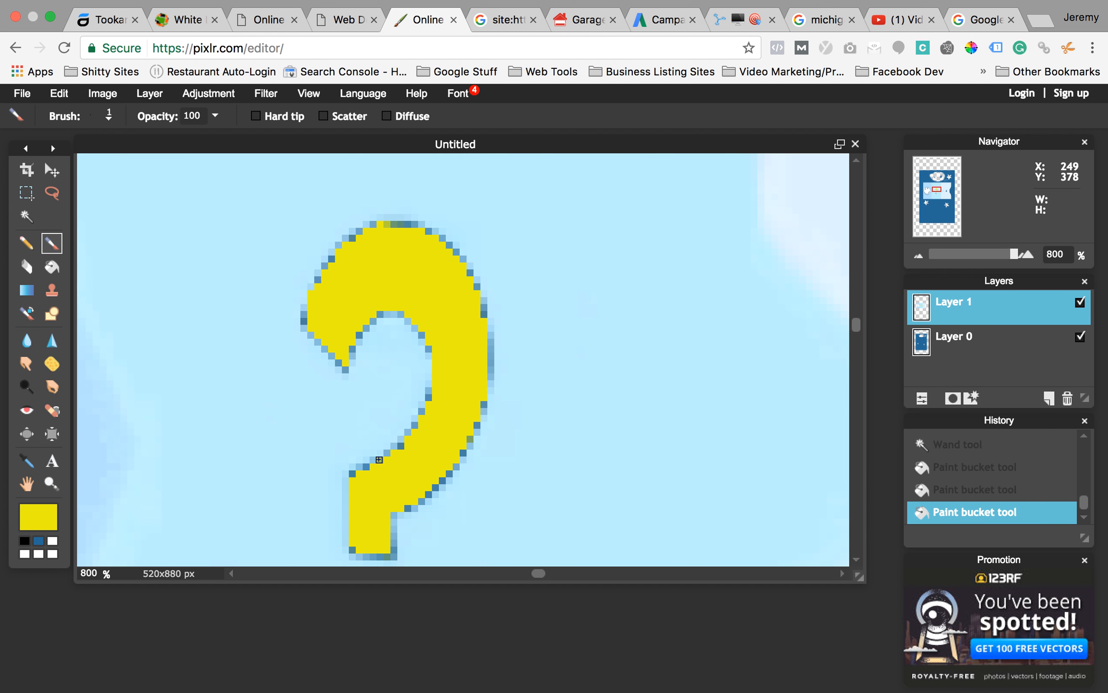
pyautogui.click(317, 279)
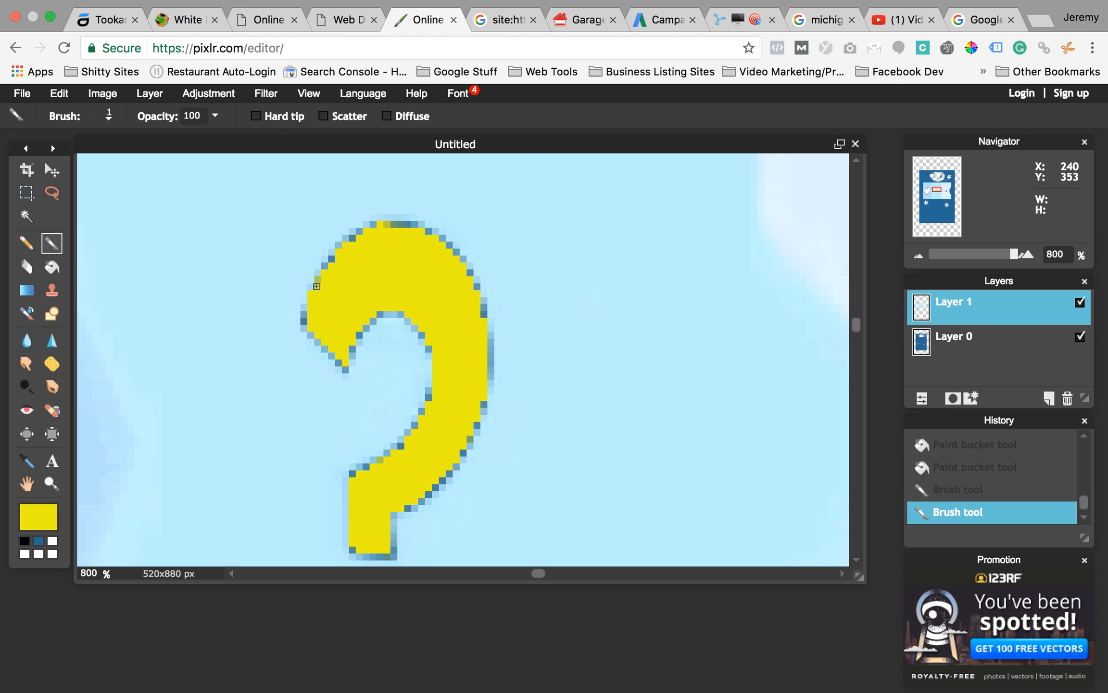
pyautogui.click(316, 280)
pyautogui.click(316, 275)
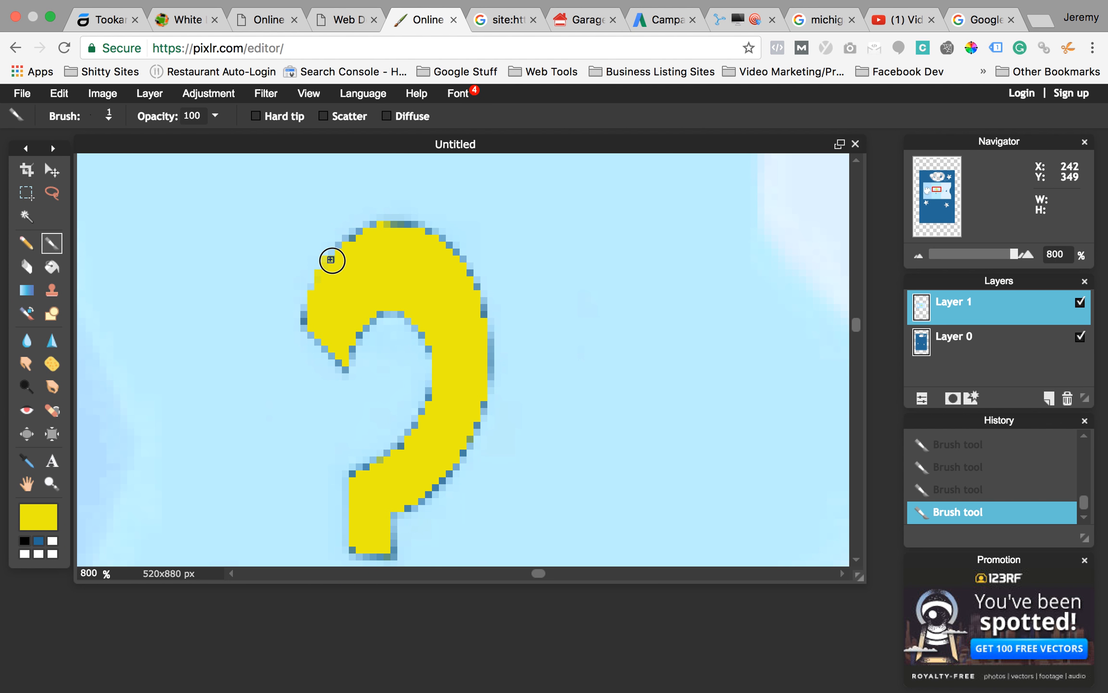
pyautogui.click(332, 255)
pyautogui.click(351, 239)
pyautogui.click(346, 239)
pyautogui.click(355, 229)
pyautogui.click(355, 230)
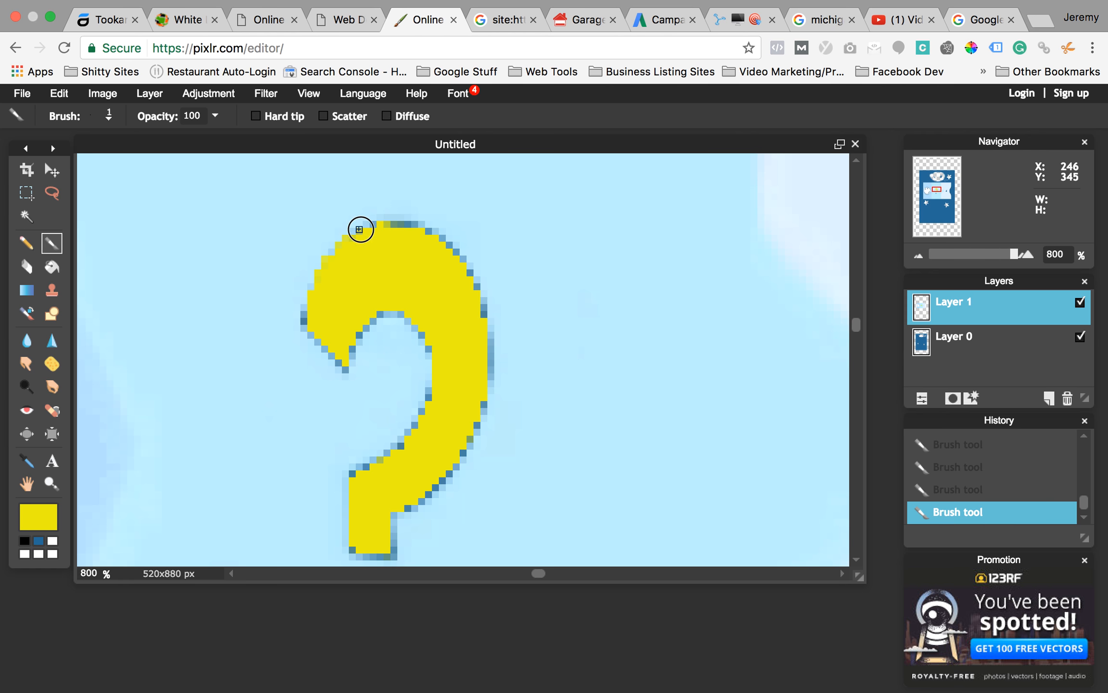
pyautogui.click(353, 234)
# Brush yellow over the blue edge pixels across the top and down the upper-right outline of the question mark.
pyautogui.click(374, 225)
pyautogui.click(373, 225)
pyautogui.click(389, 225)
pyautogui.click(417, 225)
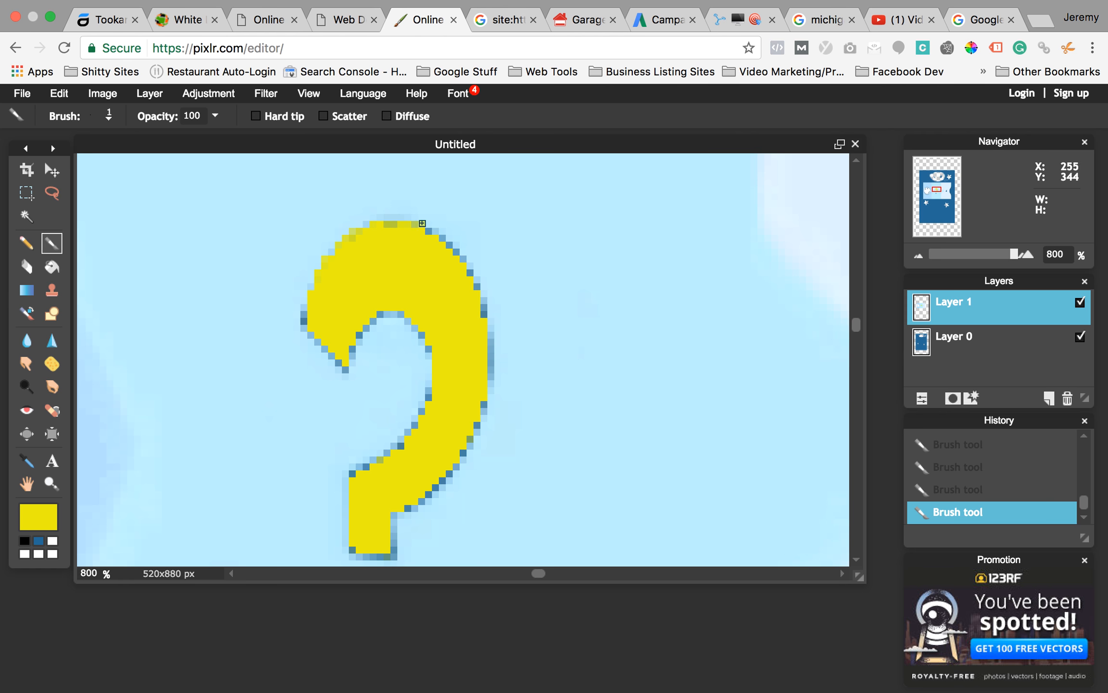
pyautogui.click(390, 225)
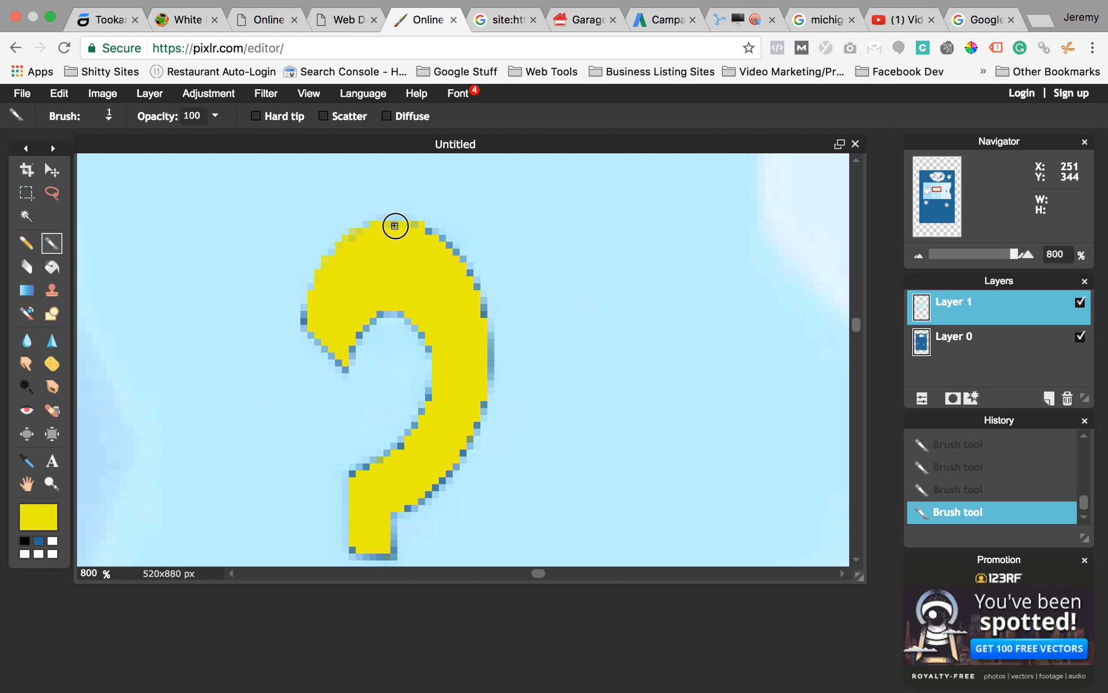
pyautogui.click(433, 234)
pyautogui.click(443, 238)
pyautogui.click(453, 247)
pyautogui.click(464, 258)
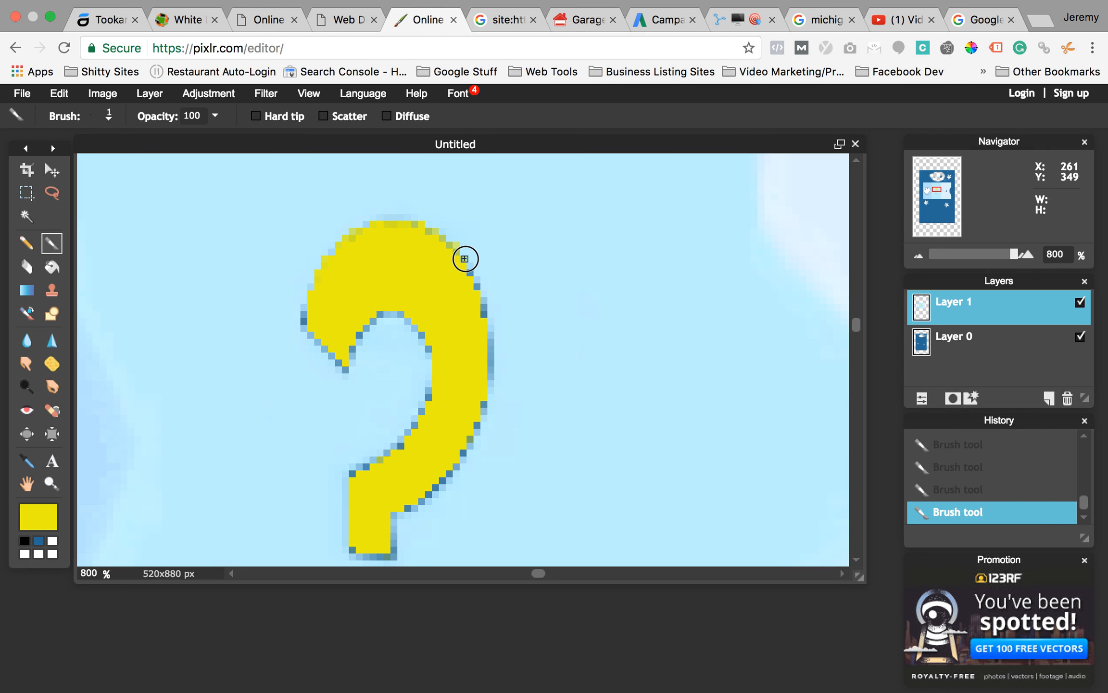
pyautogui.click(469, 268)
# Brush yellow over the blue pixels at the left end of the question mark's hook and touch up its upper-left edge.
pyautogui.click(307, 309)
pyautogui.click(304, 324)
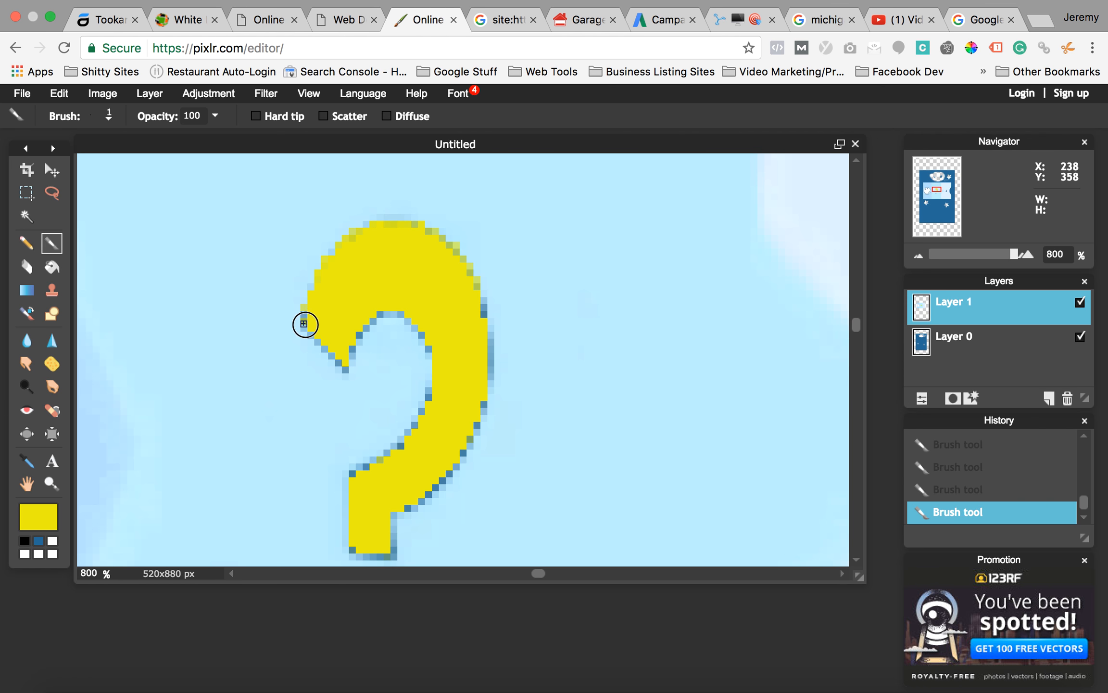
pyautogui.click(366, 228)
# Touch up the remaining off-colour pixels around the question mark's upper curve with yellow brush dabs at 710% zoom.
pyautogui.moveTo(1013, 255)
pyautogui.mouseDown()
pyautogui.moveTo(955, 254)
pyautogui.moveTo(1012, 261)
pyautogui.mouseUp()
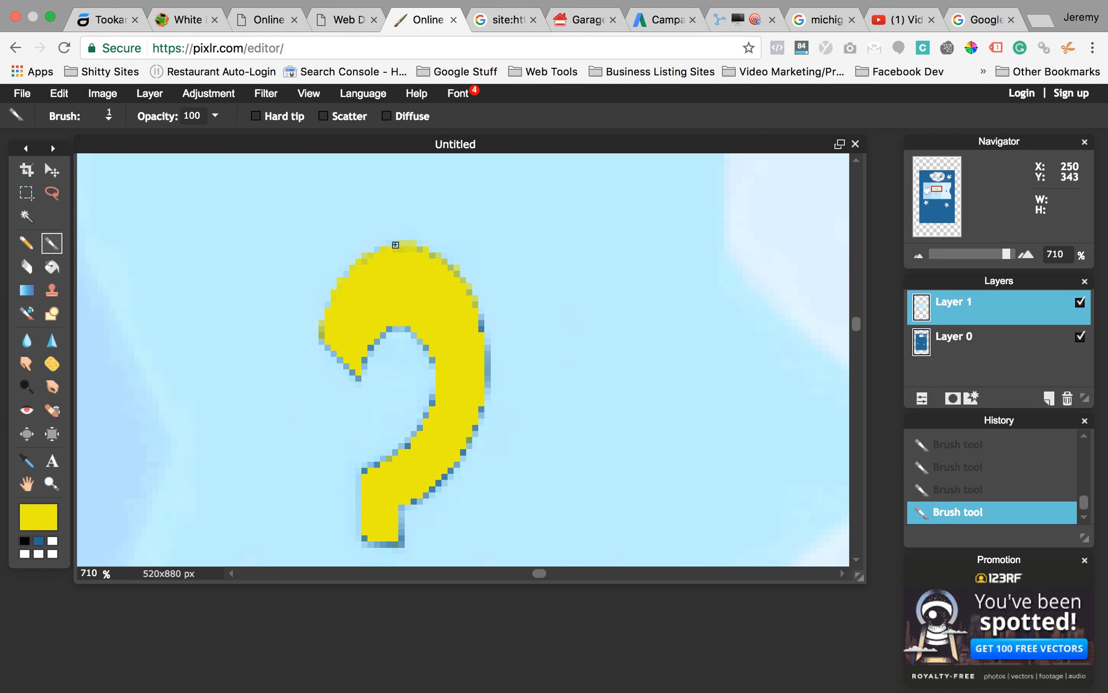
pyautogui.click(390, 242)
pyautogui.click(373, 257)
pyautogui.click(370, 257)
pyautogui.click(367, 264)
pyautogui.click(364, 263)
pyautogui.click(396, 249)
pyautogui.click(348, 273)
pyautogui.click(343, 283)
pyautogui.click(433, 254)
pyautogui.click(443, 264)
pyautogui.click(450, 271)
pyautogui.click(450, 268)
pyautogui.click(450, 268)
pyautogui.click(390, 251)
pyautogui.click(381, 251)
# Zoom out to 71% to examine the recoloured question mark within the whole image.
pyautogui.moveTo(1007, 255); pyautogui.dragTo(961, 254)
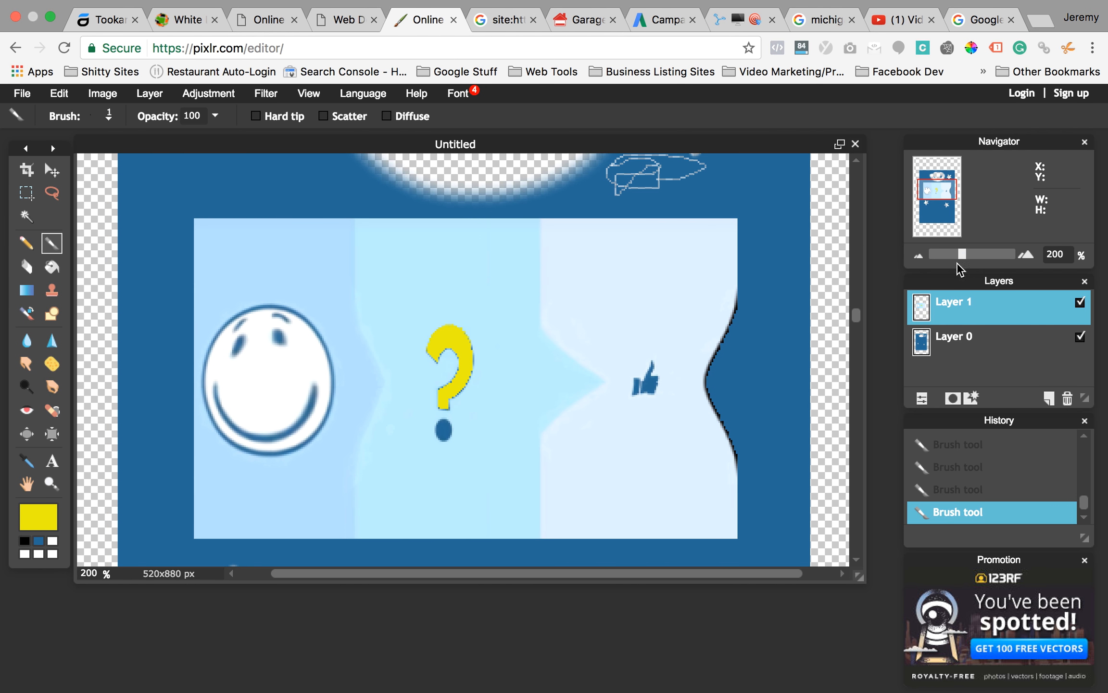
pyautogui.moveTo(873, 2)
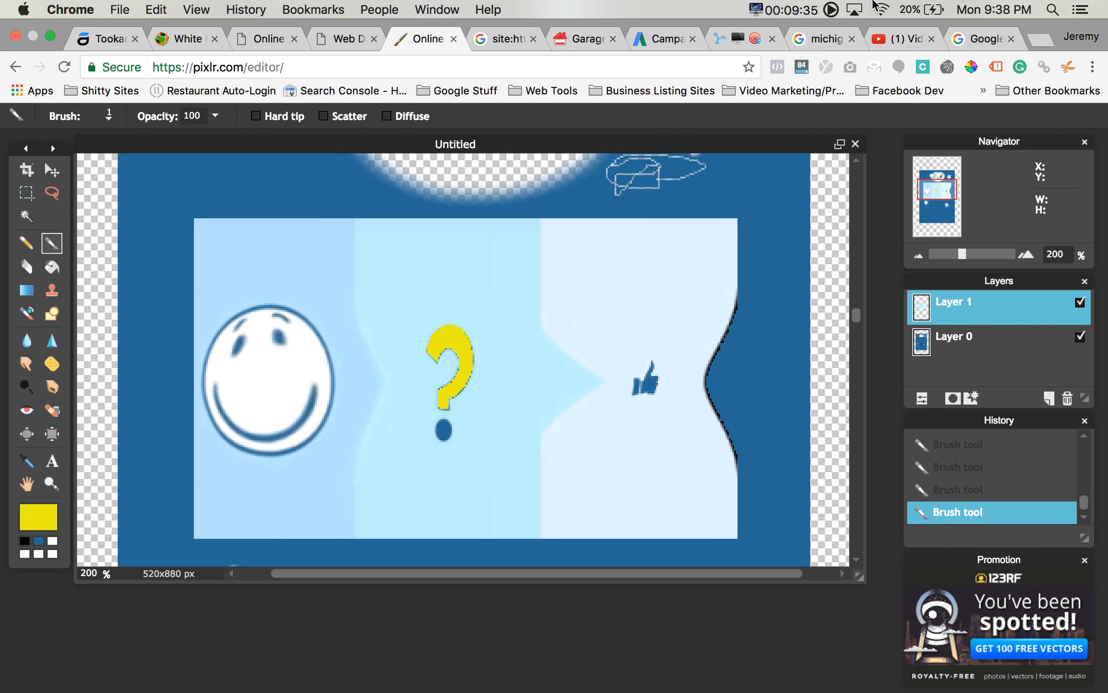
pyautogui.moveTo(962, 254); pyautogui.dragTo(945, 254)
pyautogui.moveTo(859, 220)
pyautogui.mouseDown()
pyautogui.moveTo(853, 250)
pyautogui.moveTo(843, 223)
pyautogui.mouseUp()
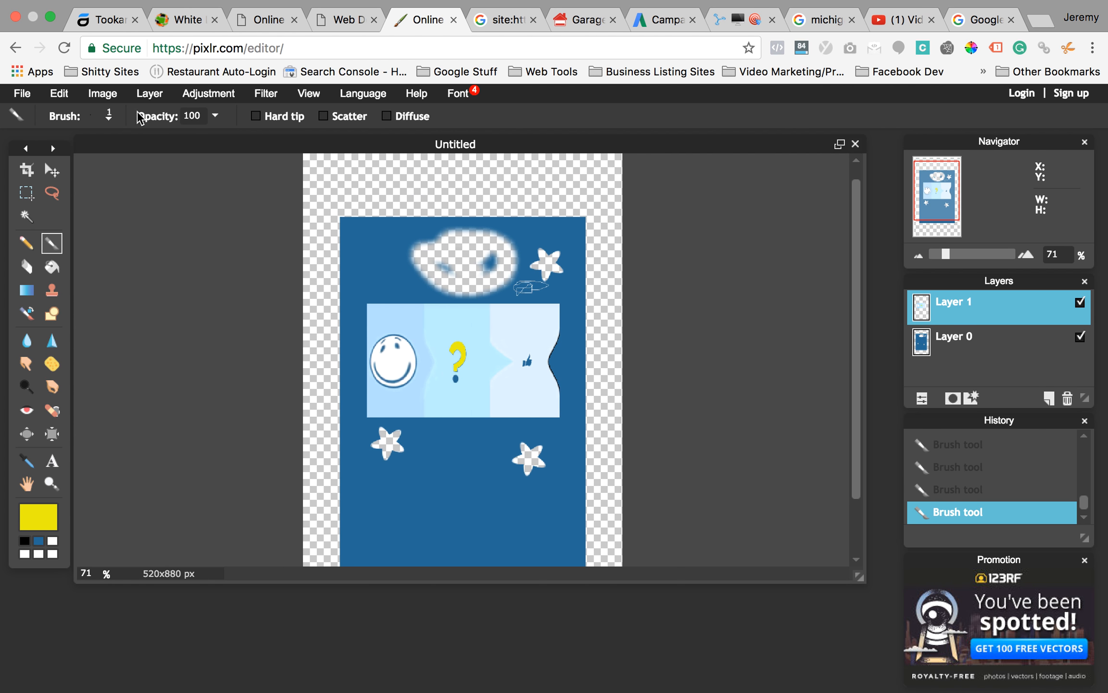
pyautogui.click(209, 94)
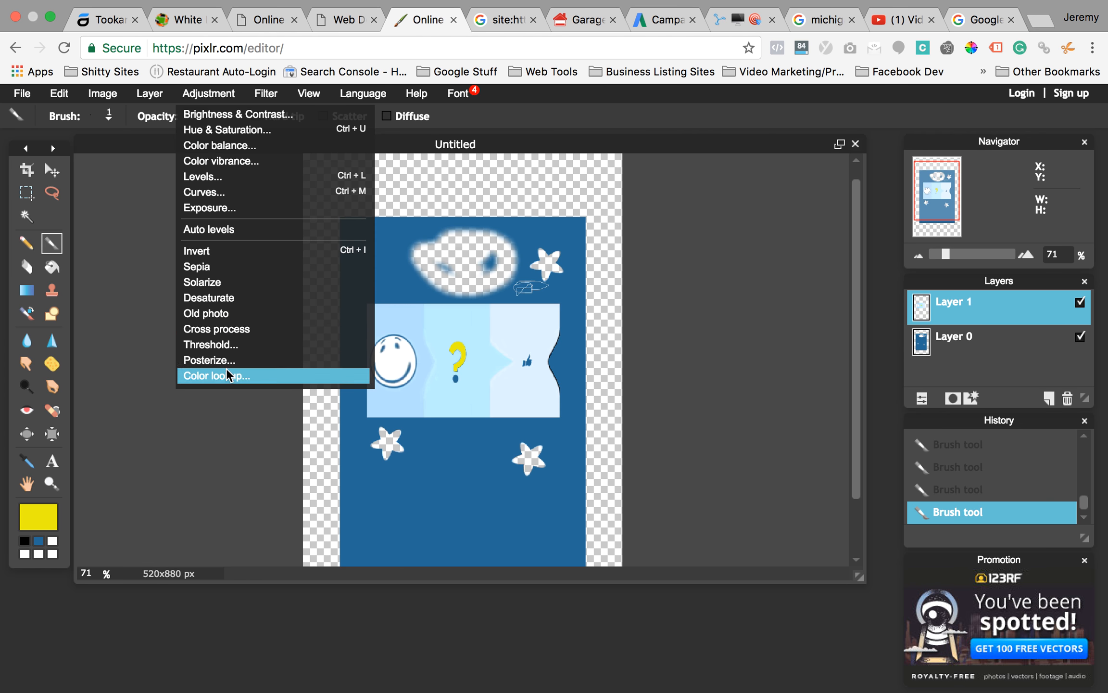
pyautogui.moveTo(262, 92)
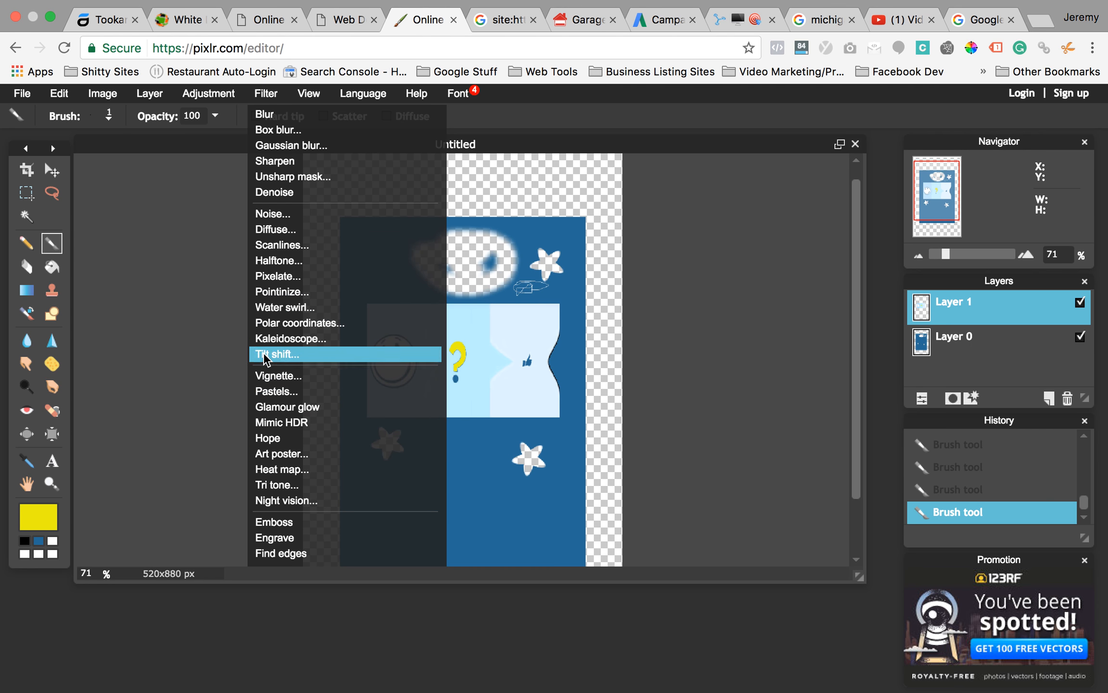
pyautogui.moveTo(311, 92)
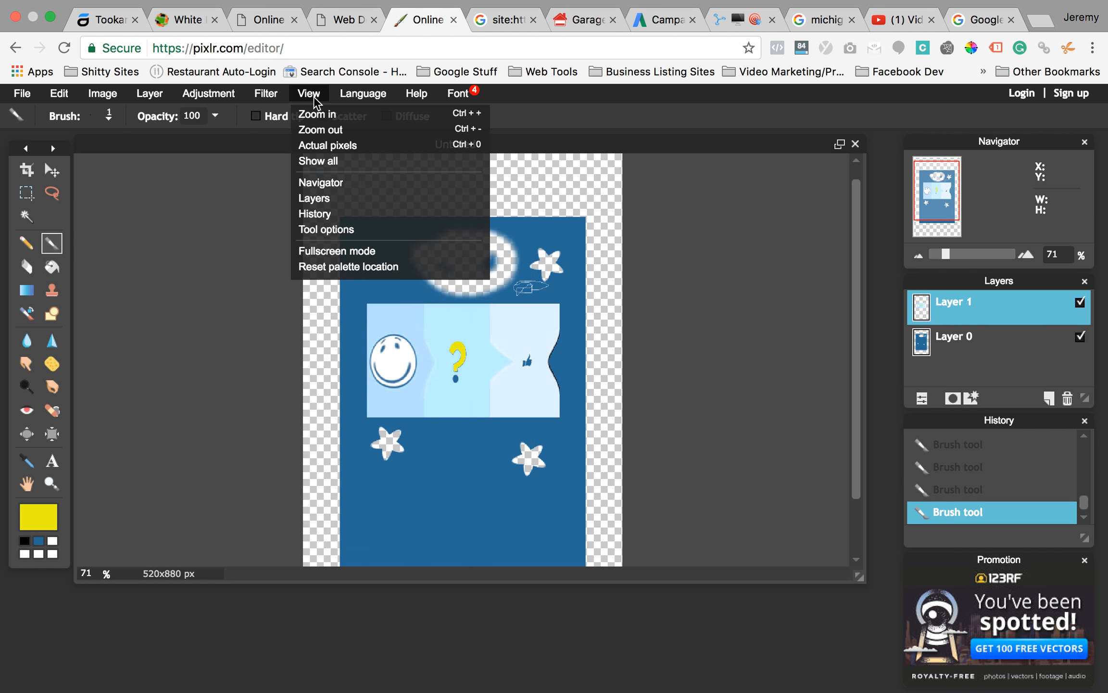
pyautogui.moveTo(363, 93)
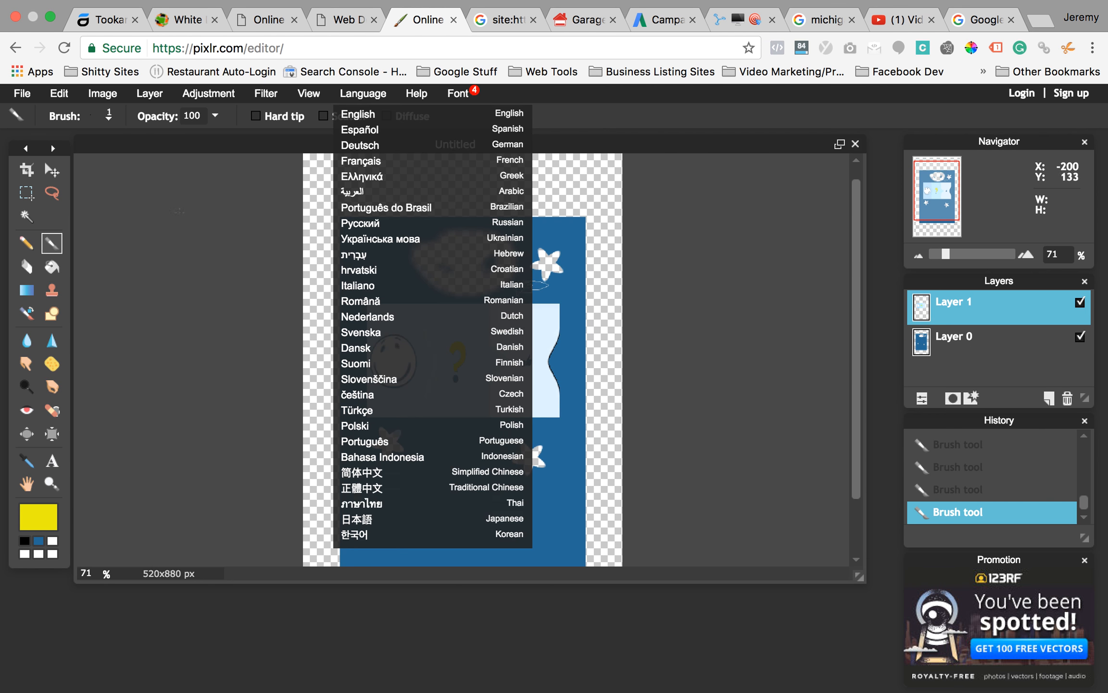
pyautogui.click(164, 153)
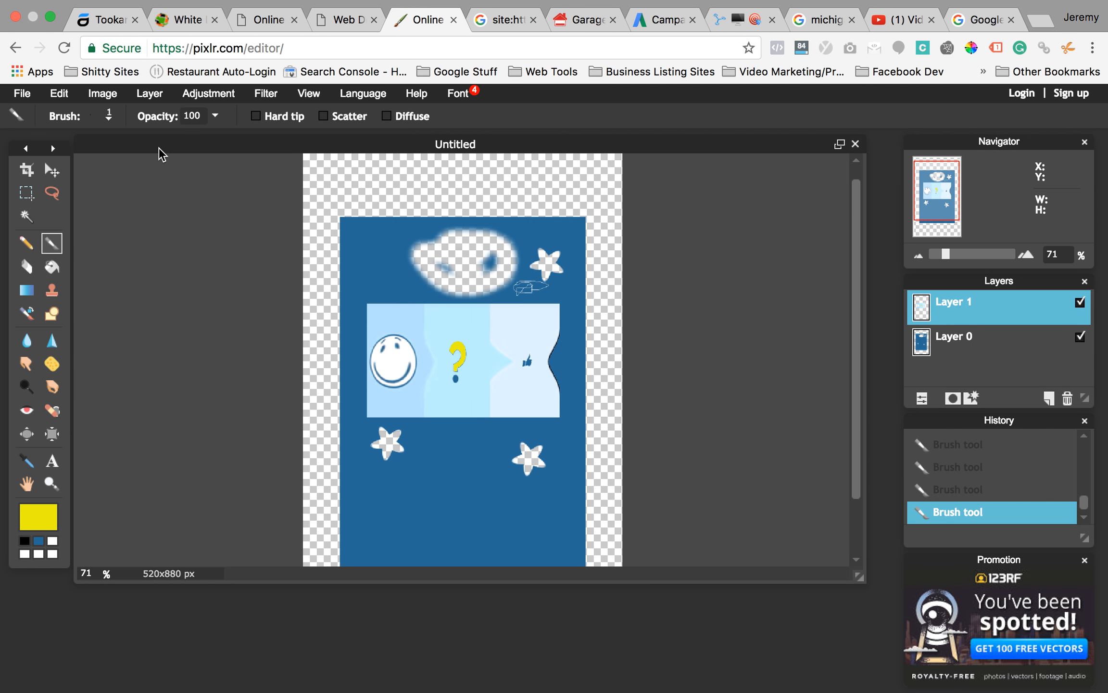
pyautogui.moveTo(152, 147)
pyautogui.mouseDown()
pyautogui.moveTo(168, 157)
pyautogui.moveTo(147, 153)
pyautogui.mouseUp()
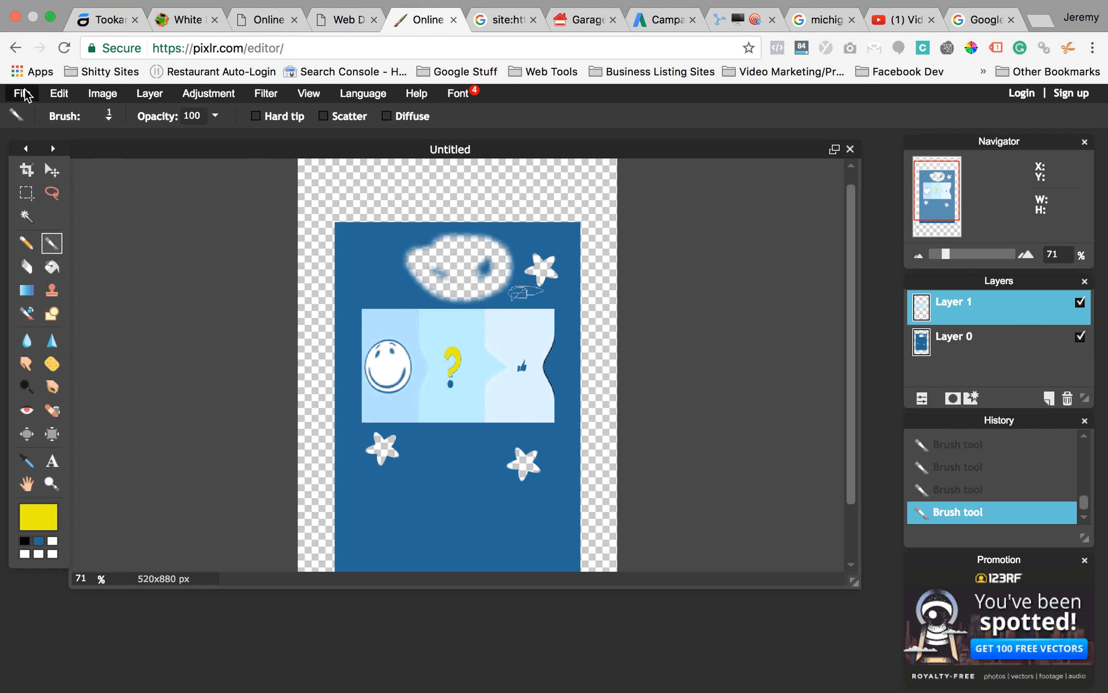
pyautogui.moveTo(1041, 1)
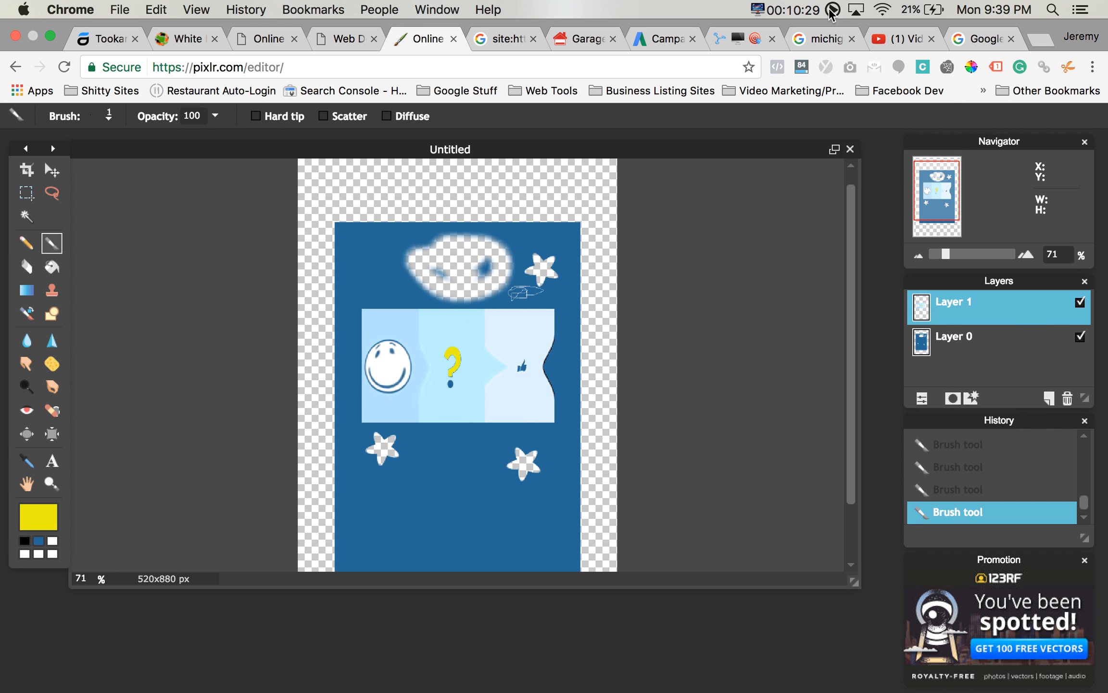